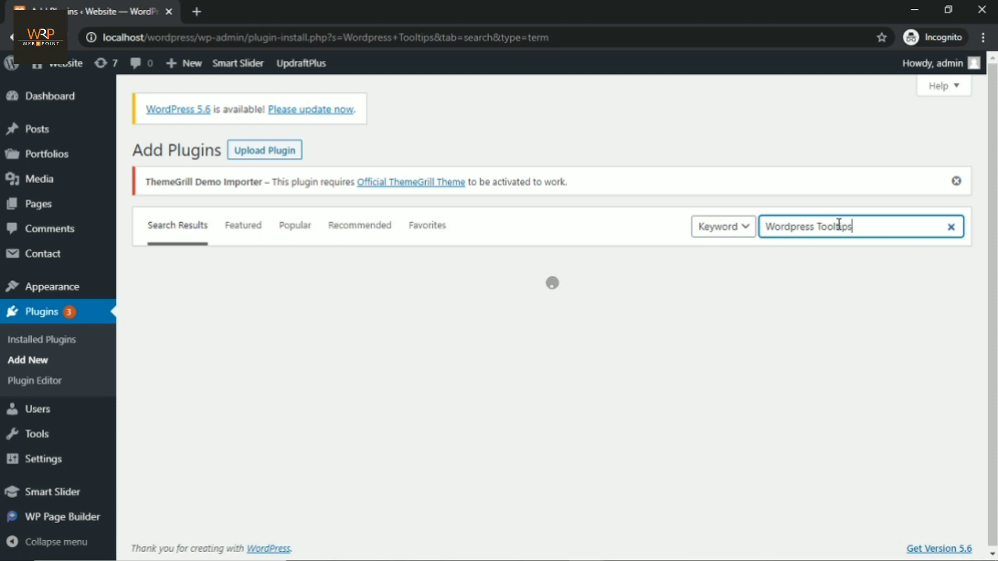
Step: Install the WordPress Tooltips plugin from the plugin search results and activate it
{"action": "left_click_drag", "start_coordinate": [852, 226], "coordinate": [757, 225]}
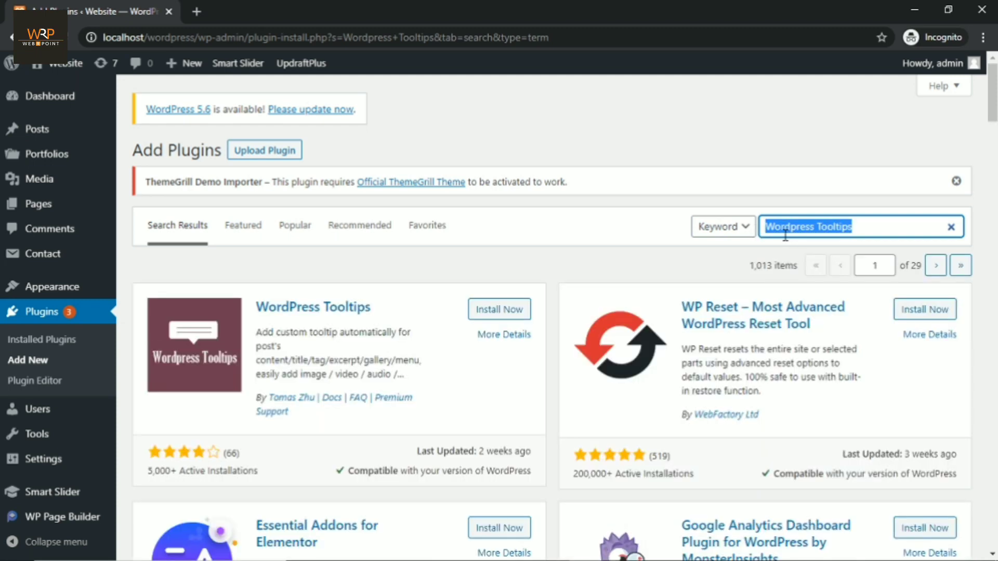
{"action": "left_click", "coordinate": [865, 229]}
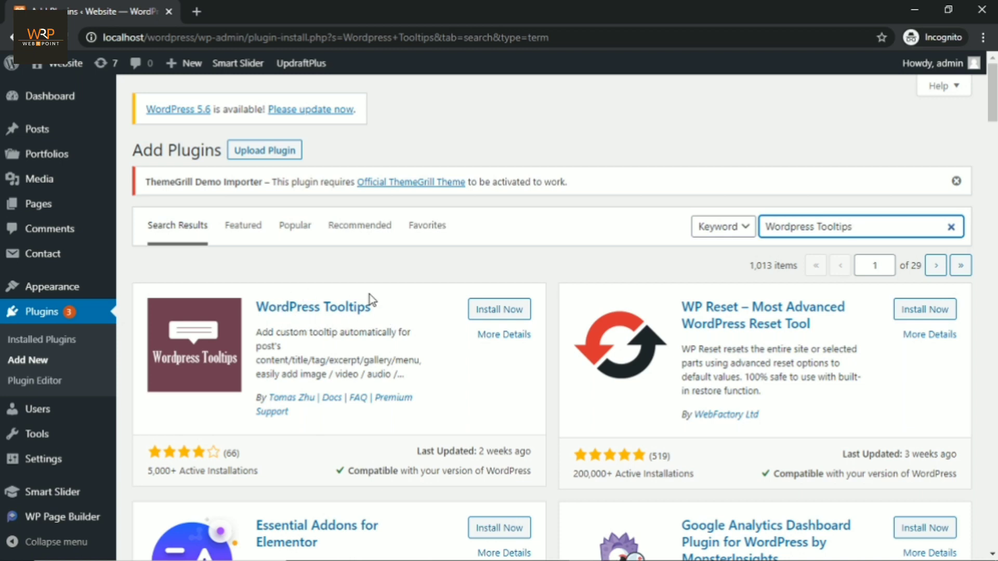
{"action": "left_click", "coordinate": [512, 312]}
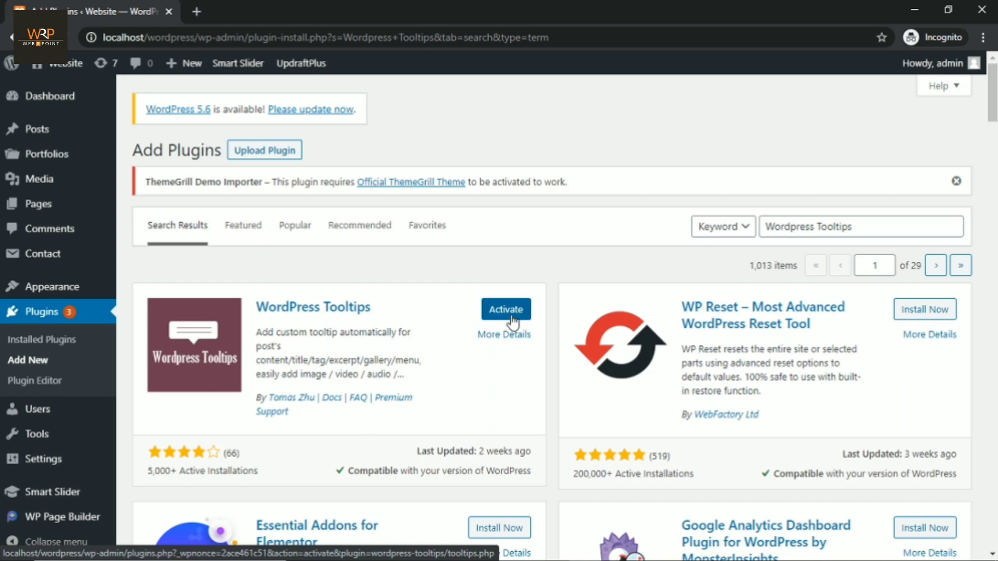
{"action": "left_click", "coordinate": [512, 320]}
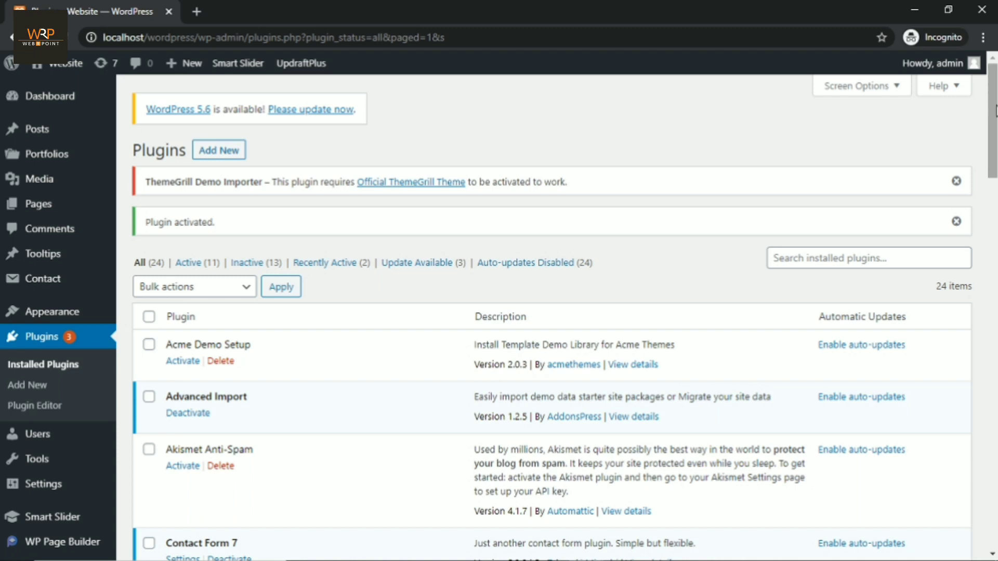
Step: Look through the installed plugins for WordPress Tooltips and open the Tooltips global settings
{"action": "left_click_drag", "start_coordinate": [993, 110], "coordinate": [994, 117]}
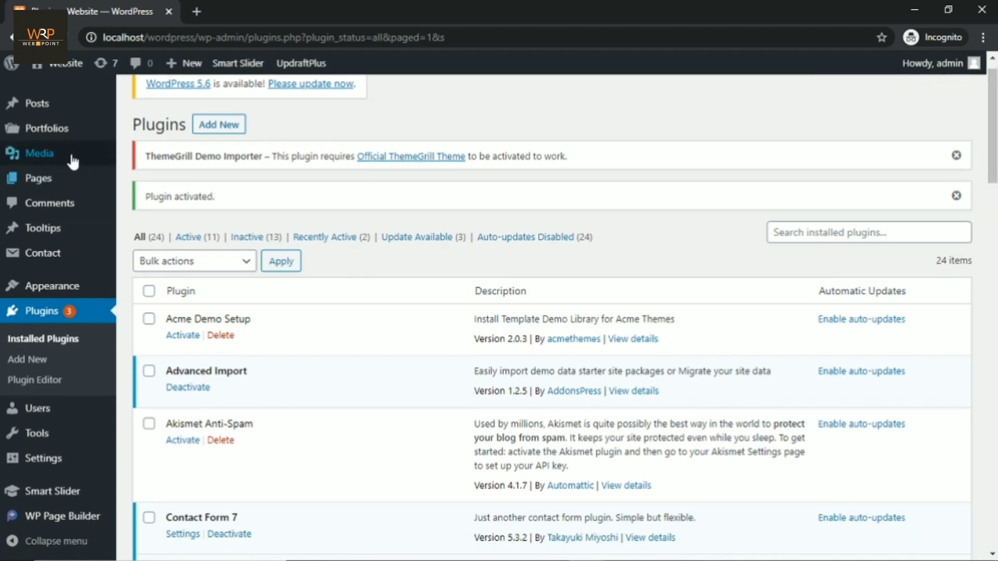
{"action": "mouse_move", "coordinate": [52, 129]}
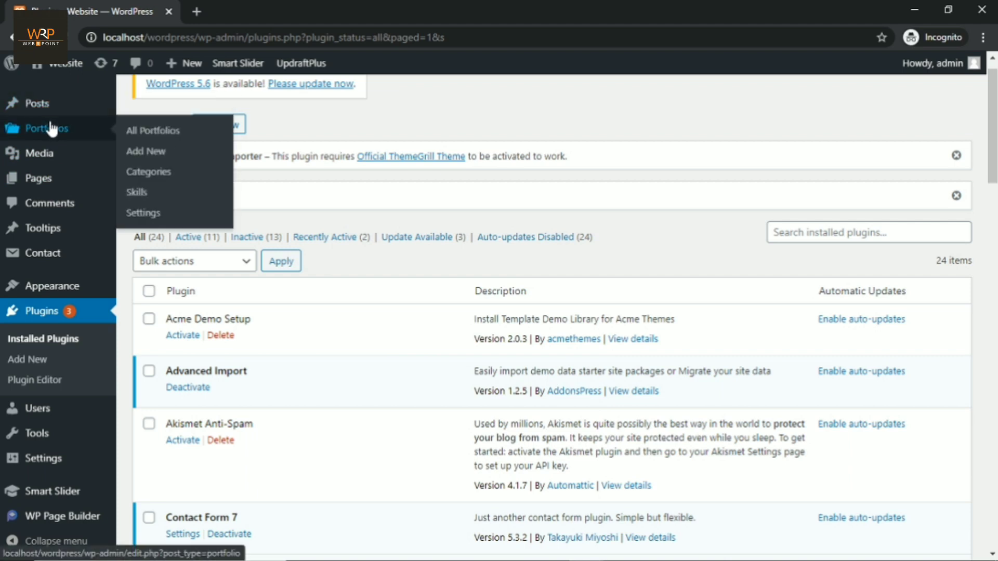
{"action": "mouse_move", "coordinate": [54, 235]}
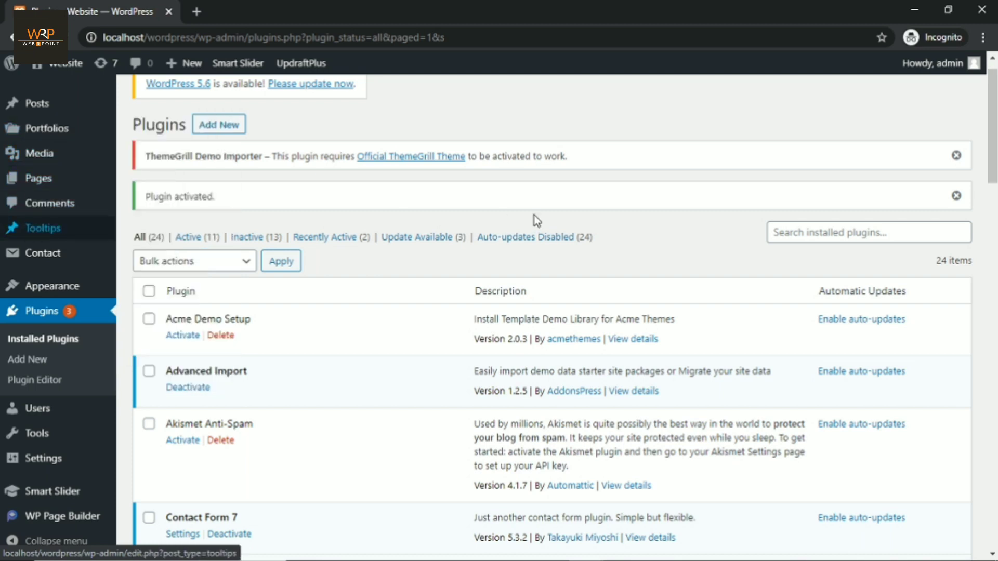
{"action": "left_click_drag", "start_coordinate": [993, 142], "coordinate": [964, 447]}
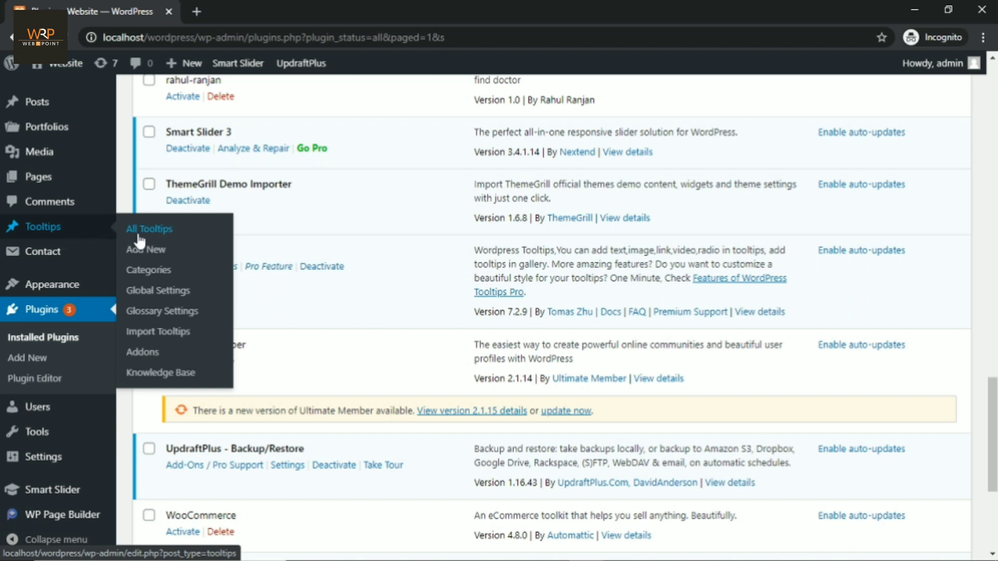
{"action": "left_click", "coordinate": [148, 299]}
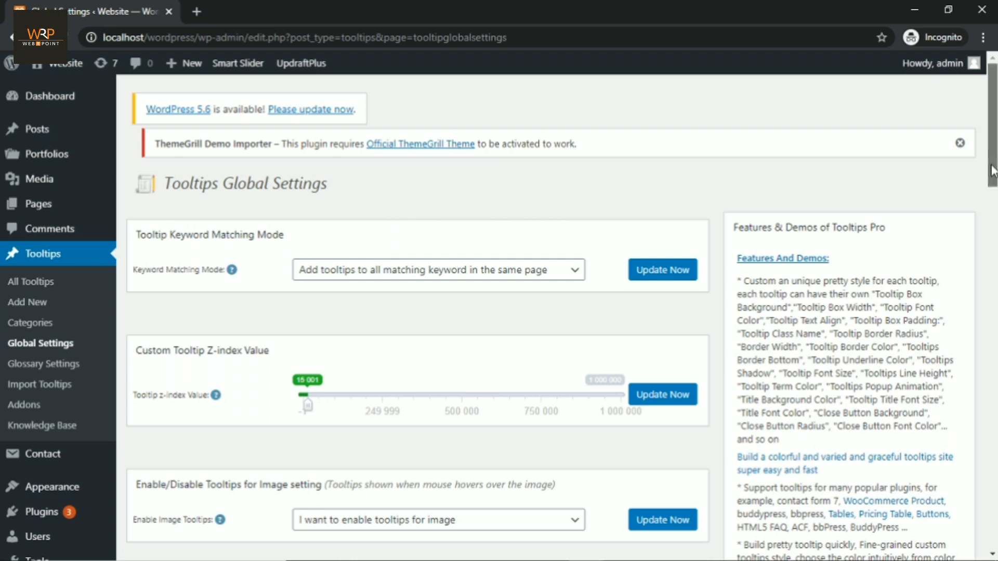
Step: Examine the Tooltips global settings, including the choices for single category, popup animation effects and tooltip box style
{"action": "left_click_drag", "start_coordinate": [993, 172], "coordinate": [992, 198]}
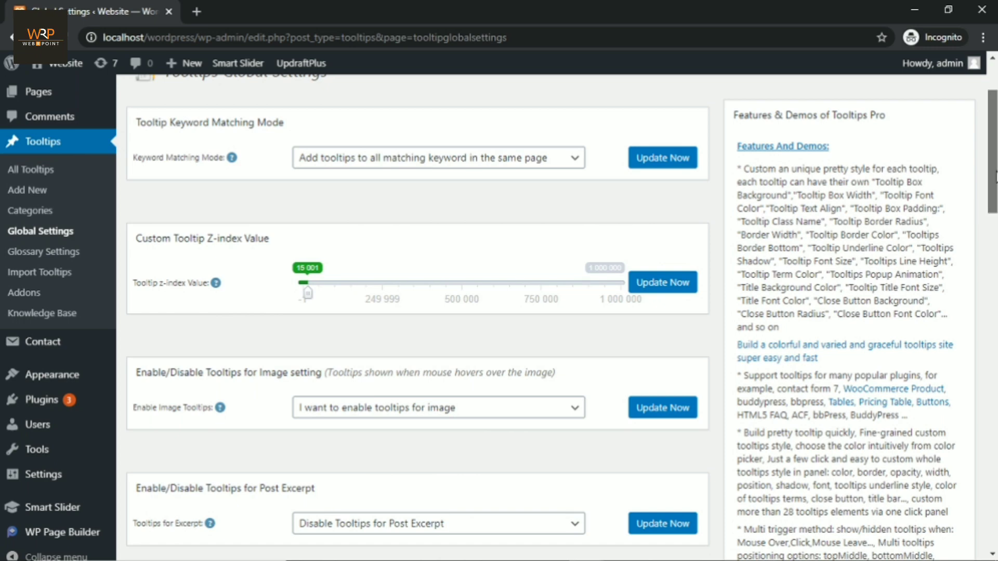
{"action": "left_click_drag", "start_coordinate": [996, 175], "coordinate": [996, 316]}
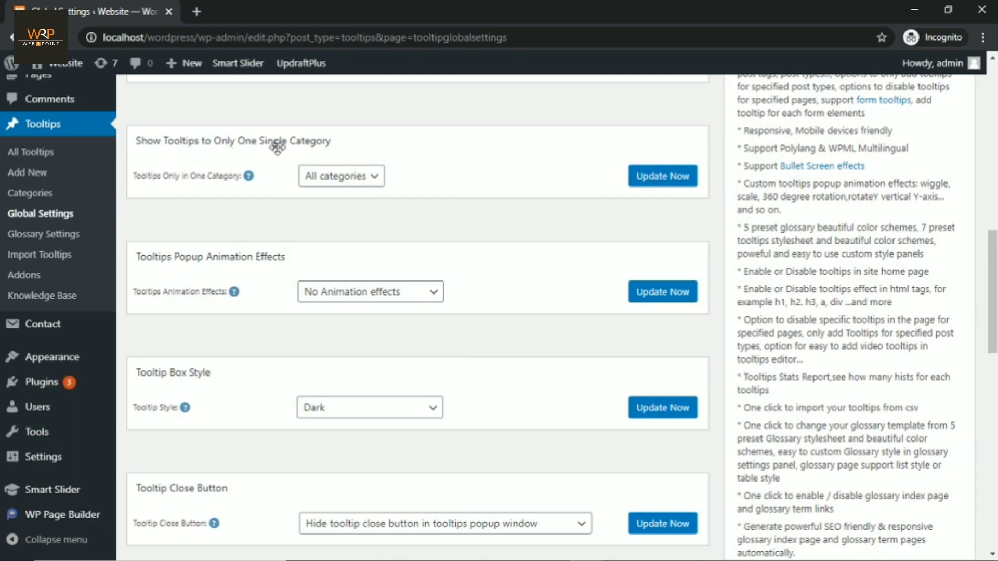
{"action": "left_click", "coordinate": [339, 180]}
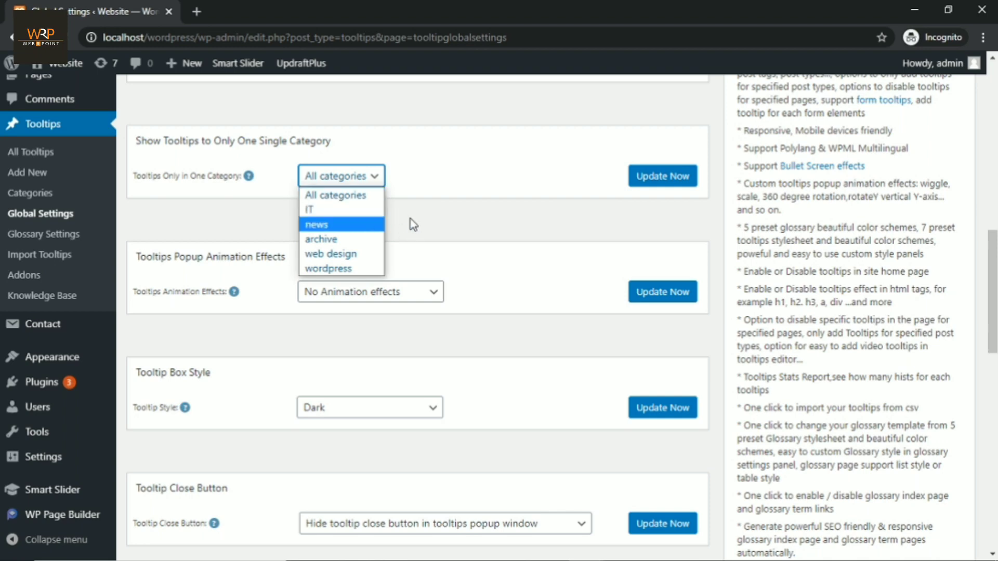
{"action": "left_click", "coordinate": [438, 224]}
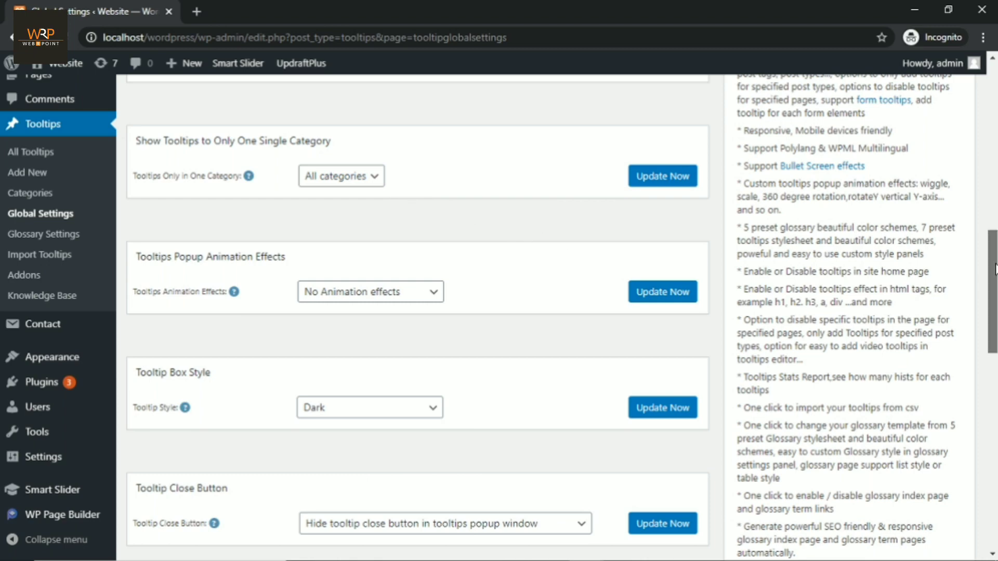
{"action": "left_click_drag", "start_coordinate": [993, 260], "coordinate": [992, 290]}
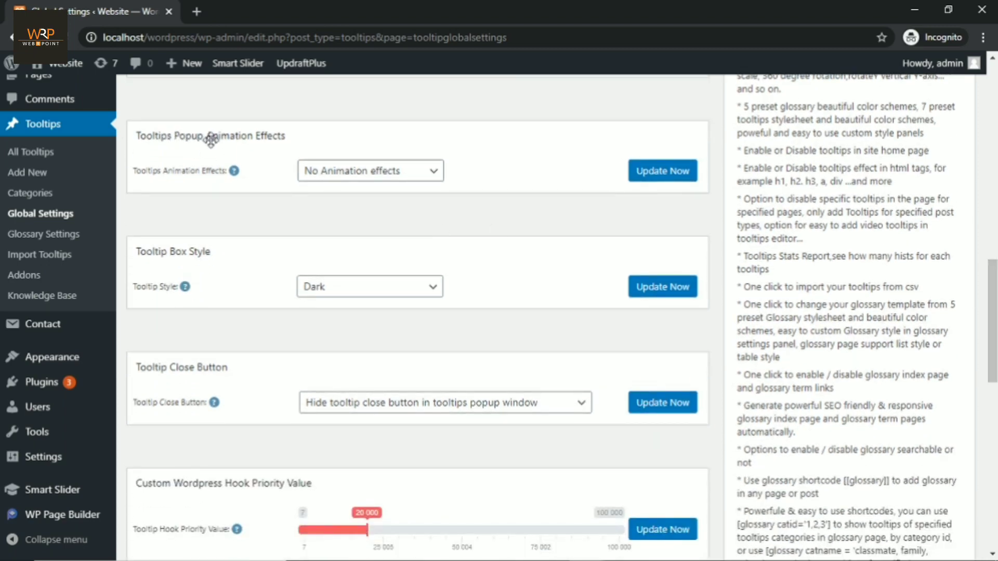
{"action": "left_click", "coordinate": [331, 178]}
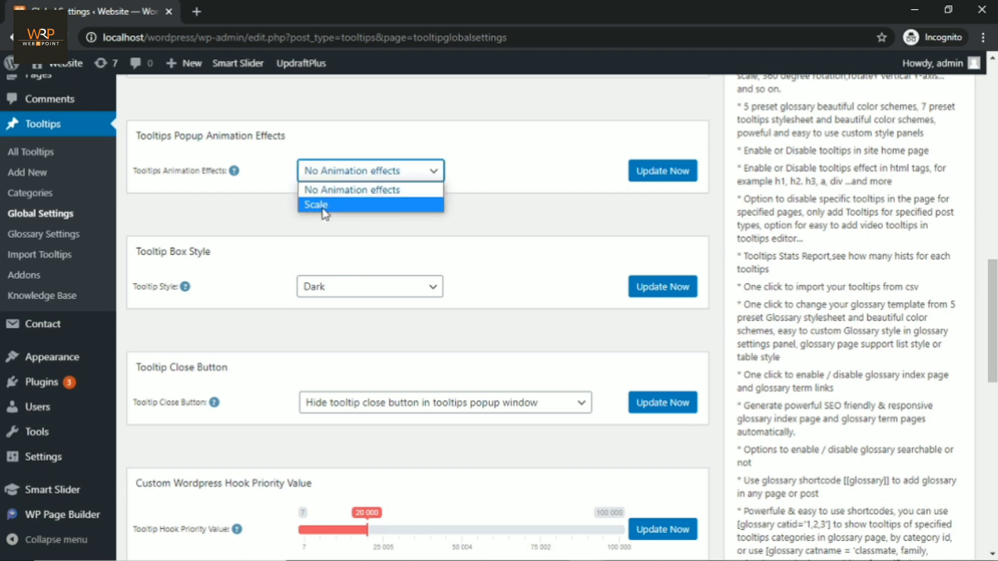
{"action": "left_click", "coordinate": [279, 221]}
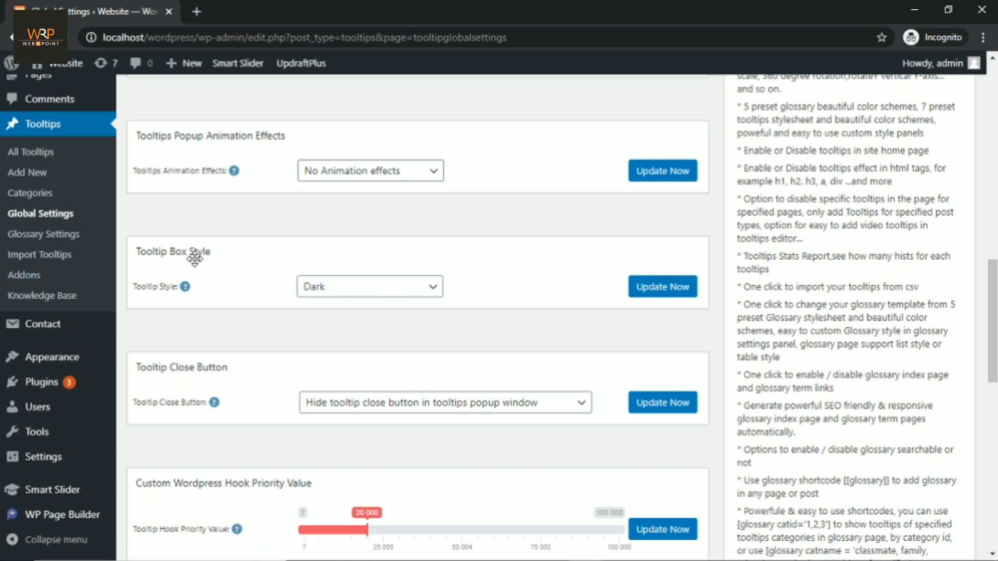
{"action": "left_click", "coordinate": [346, 294]}
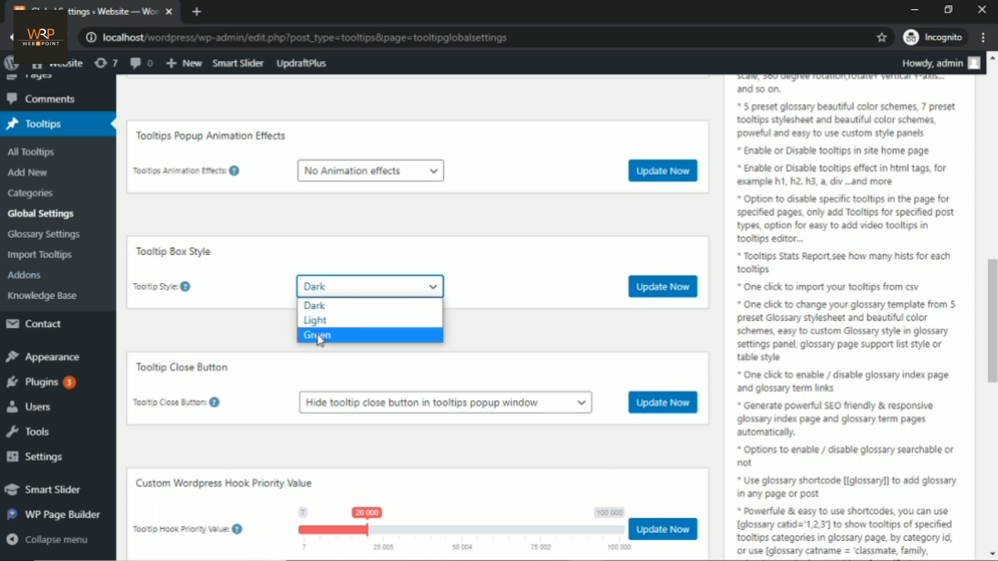
{"action": "left_click", "coordinate": [333, 305]}
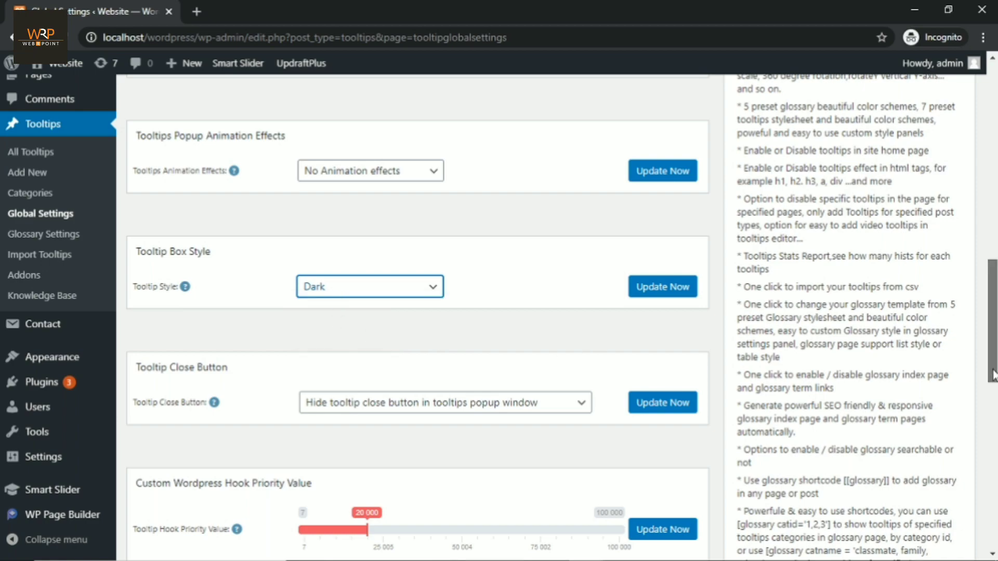
{"action": "left_click_drag", "start_coordinate": [993, 374], "coordinate": [993, 177]}
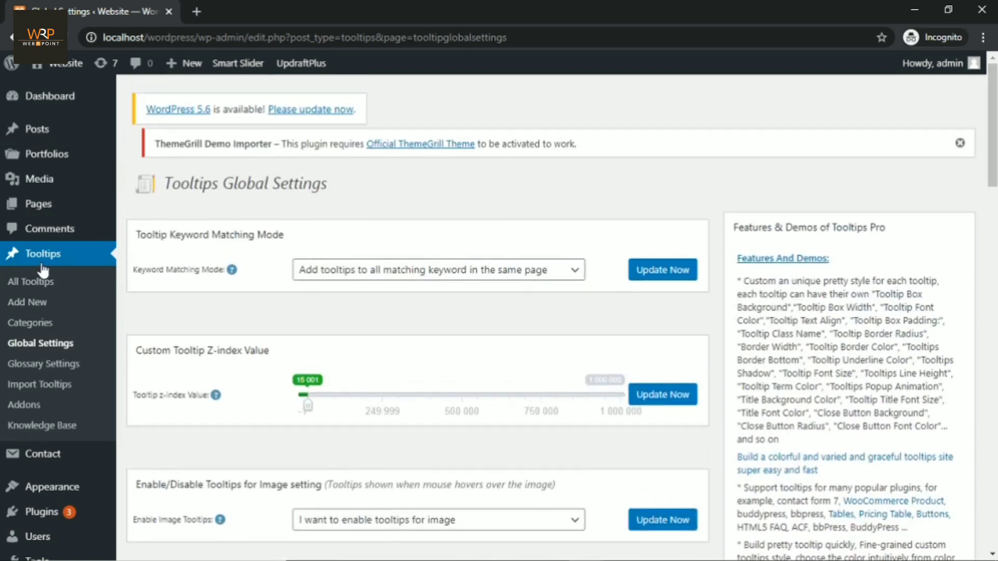
Step: Start a new tooltip, and view the published About Us page in a separate browser tab
{"action": "left_click", "coordinate": [32, 308]}
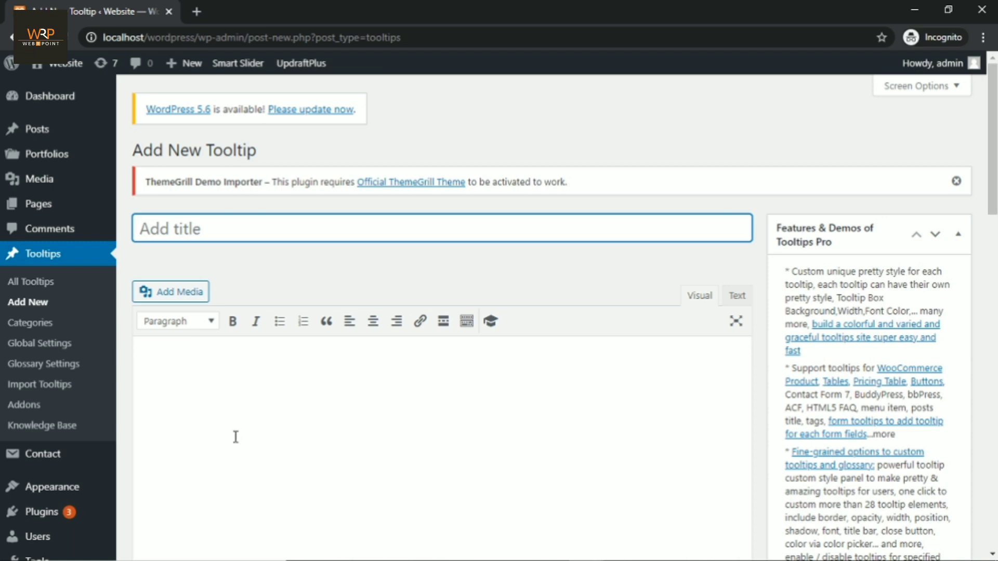
{"action": "mouse_move", "coordinate": [34, 208]}
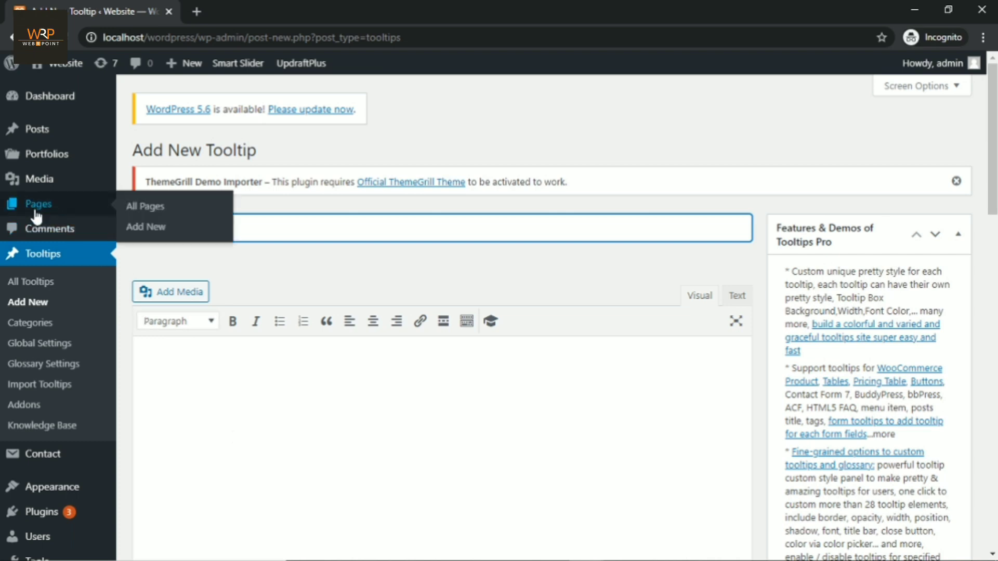
{"action": "right_click", "coordinate": [154, 207]}
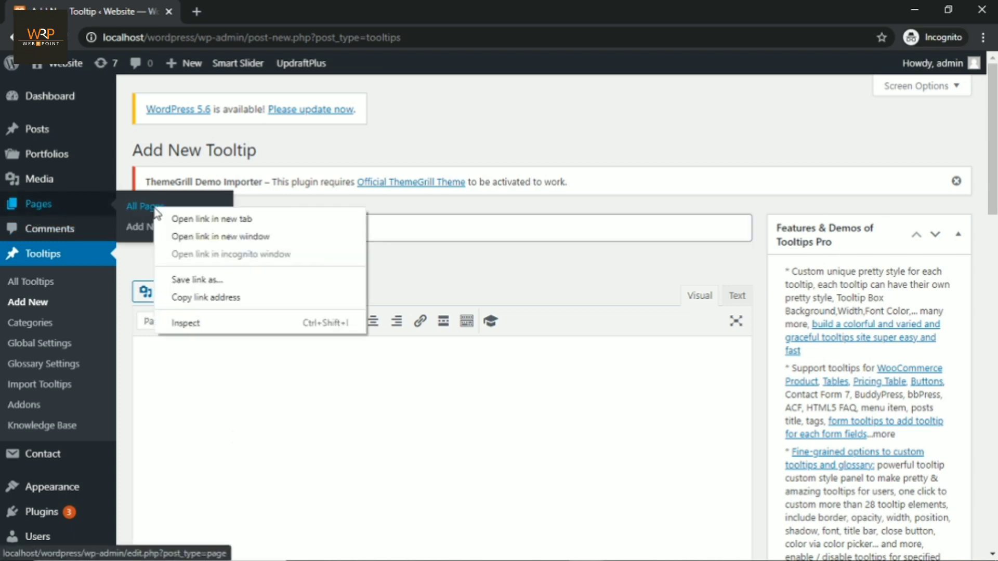
{"action": "left_click", "coordinate": [196, 219]}
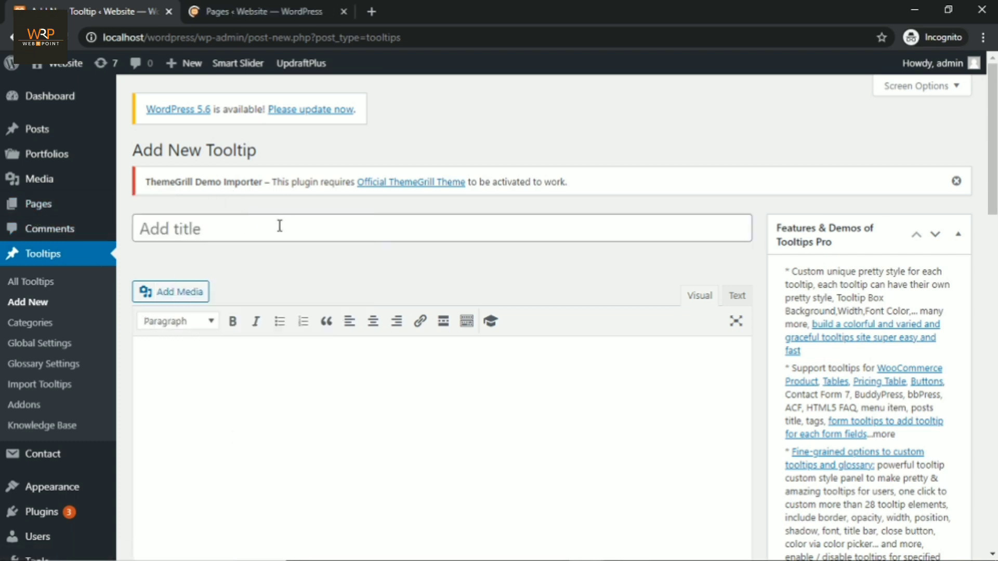
{"action": "left_click", "coordinate": [274, 10]}
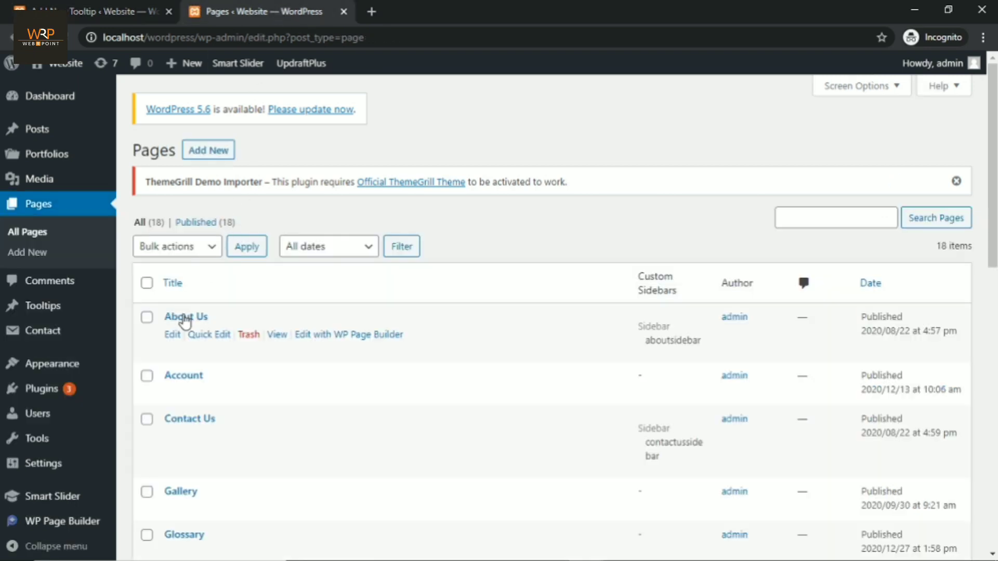
{"action": "right_click", "coordinate": [279, 337]}
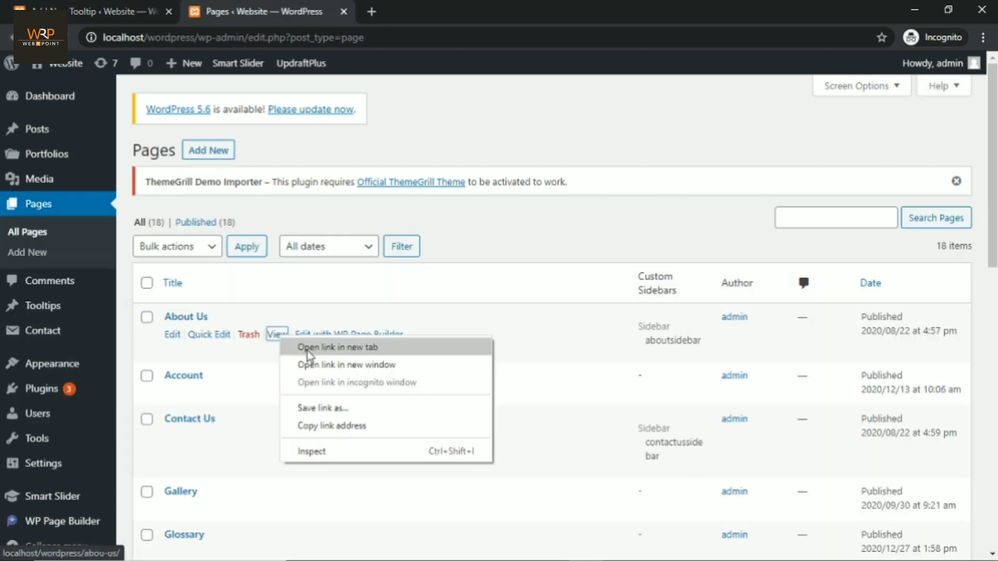
{"action": "left_click", "coordinate": [307, 351]}
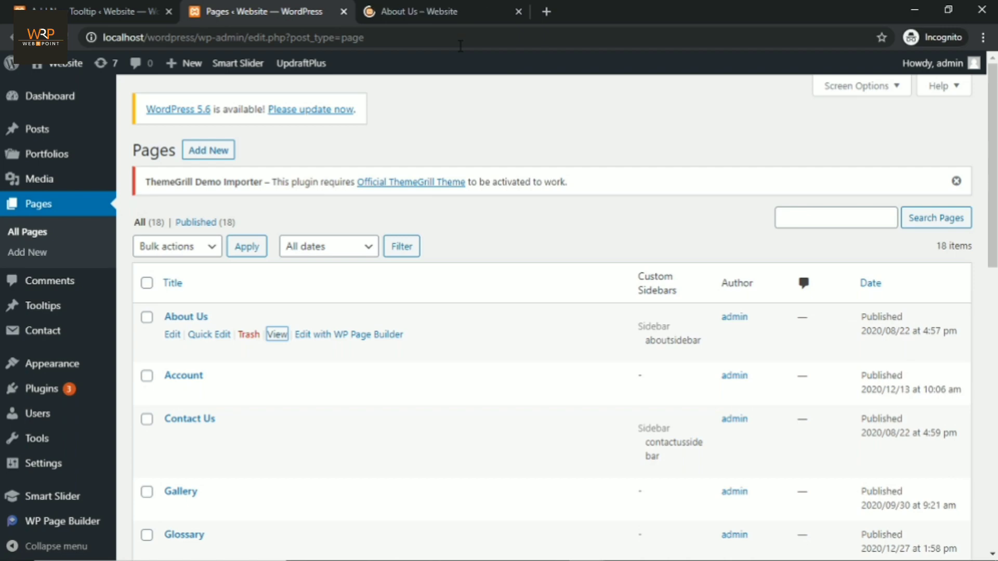
{"action": "left_click", "coordinate": [435, 11]}
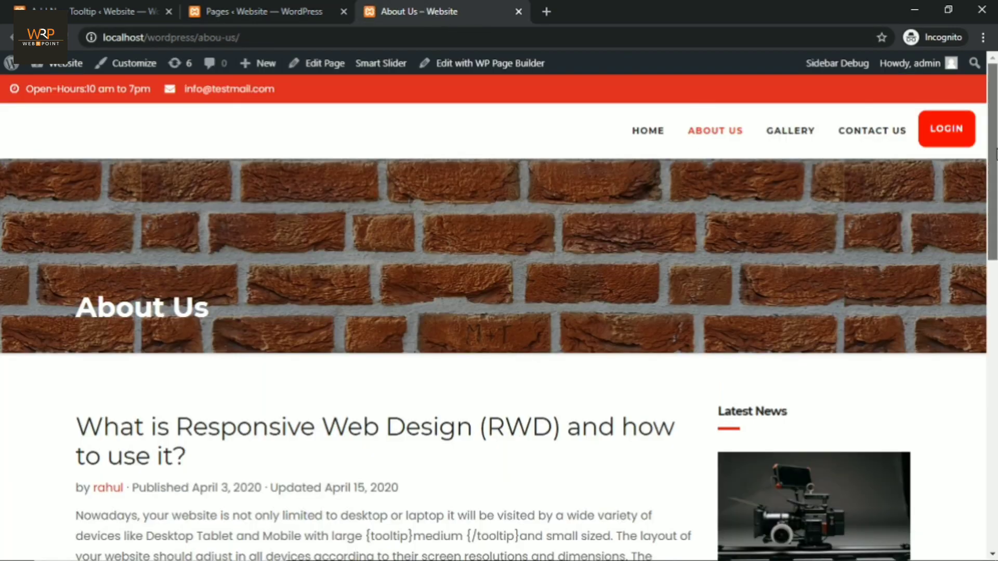
Step: Copy "Media query is a simplest way to create responsive layout of your website" from the "What is a Media Query?" section
{"action": "scroll", "coordinate": [741, 167], "scroll_direction": "down", "scroll_amount": 3}
{"action": "scroll", "coordinate": [642, 256], "scroll_direction": "down", "scroll_amount": 4}
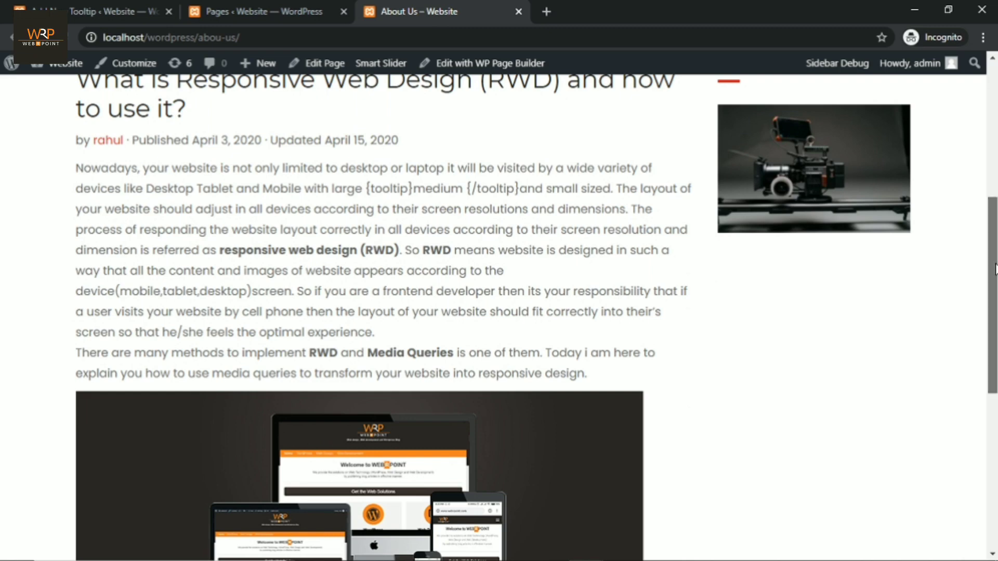
{"action": "left_click_drag", "start_coordinate": [995, 268], "coordinate": [995, 425]}
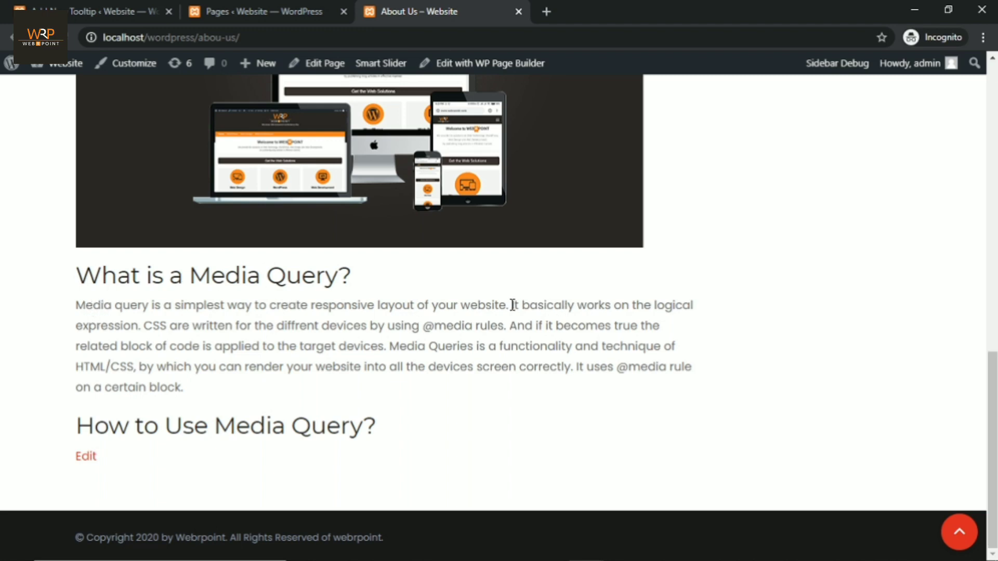
{"action": "left_click_drag", "start_coordinate": [507, 305], "coordinate": [64, 307]}
{"action": "key", "text": "ctrl+c"}
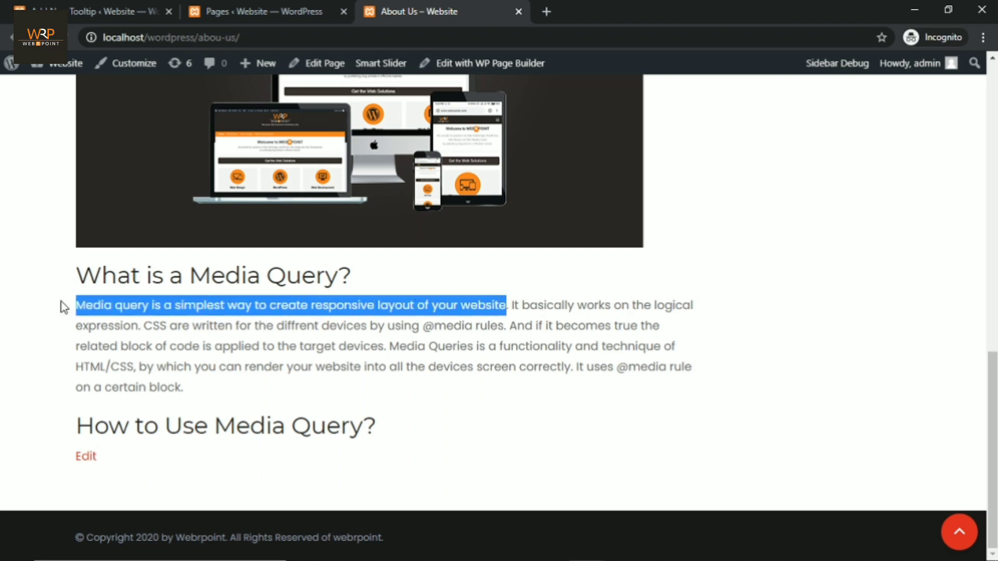
{"action": "left_click", "coordinate": [240, 364]}
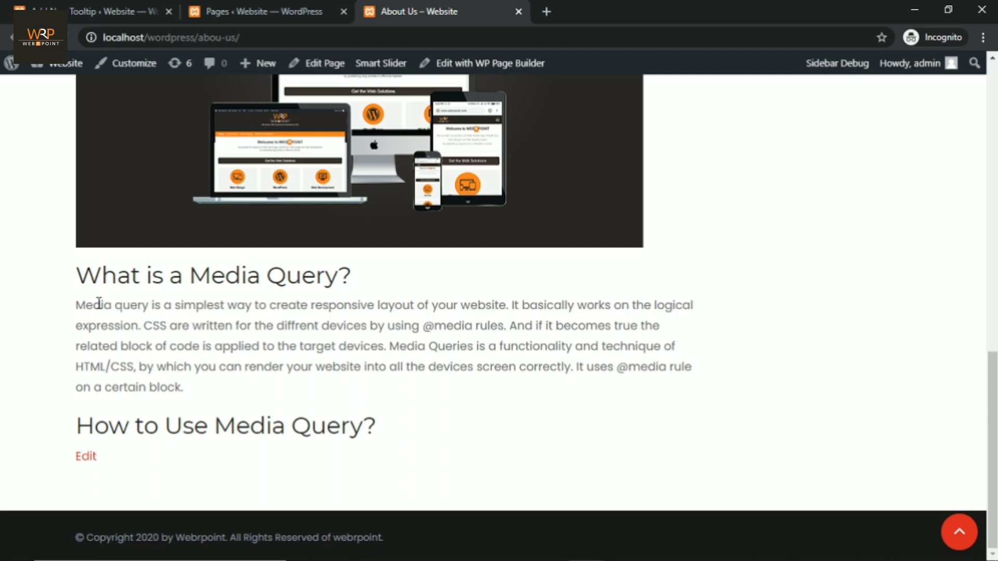
{"action": "left_click_drag", "start_coordinate": [993, 379], "coordinate": [993, 270]}
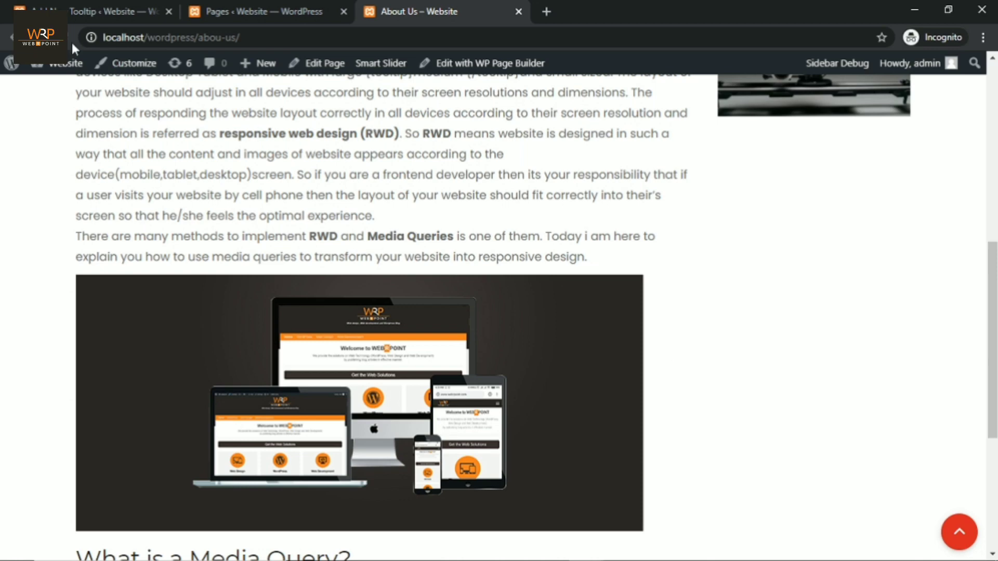
Step: Return to the new tooltip form and enter "Media" as the tooltip's title
{"action": "left_click", "coordinate": [77, 18]}
{"action": "left_click", "coordinate": [263, 232]}
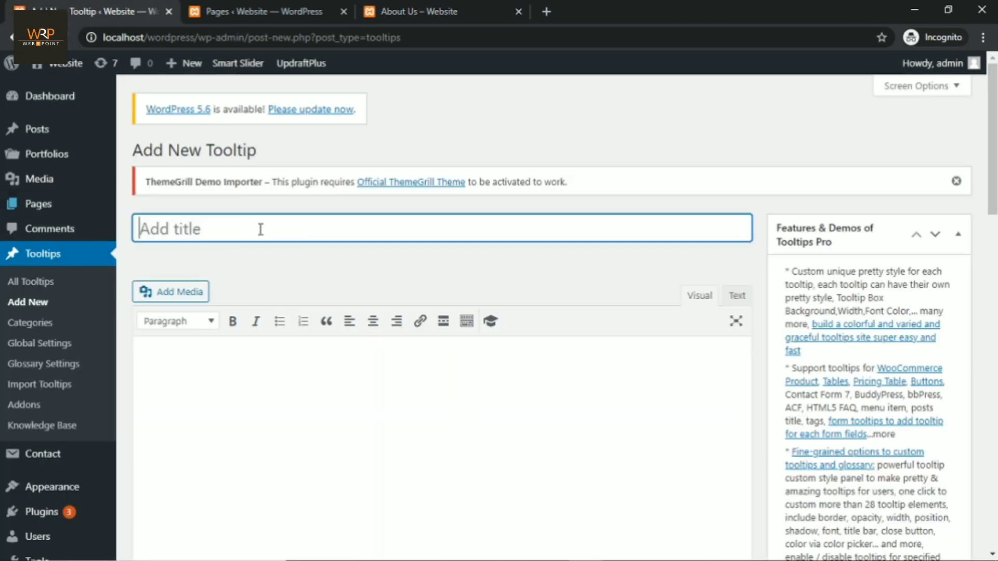
{"action": "type", "text": "Media"}
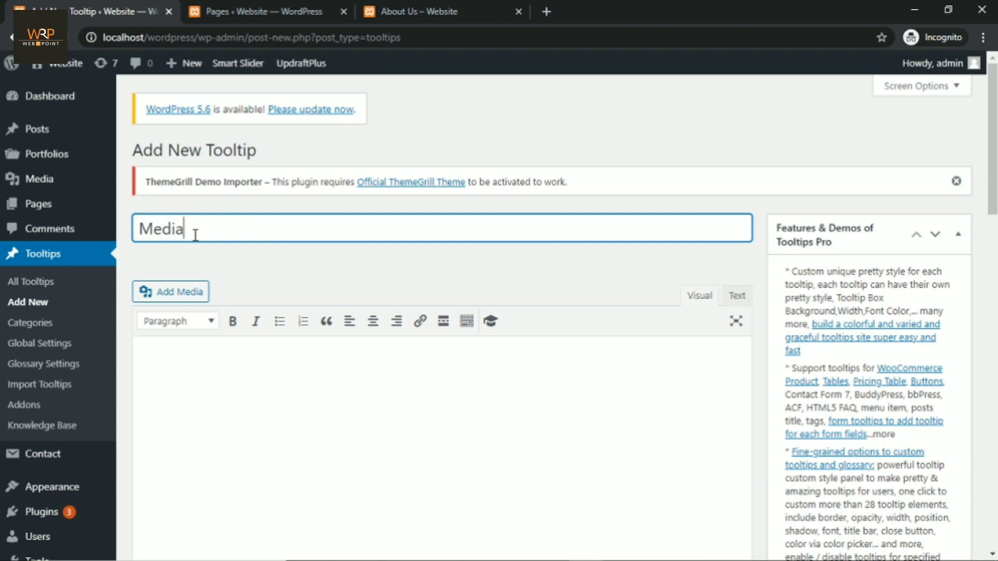
{"action": "left_click_drag", "start_coordinate": [195, 235], "coordinate": [136, 230]}
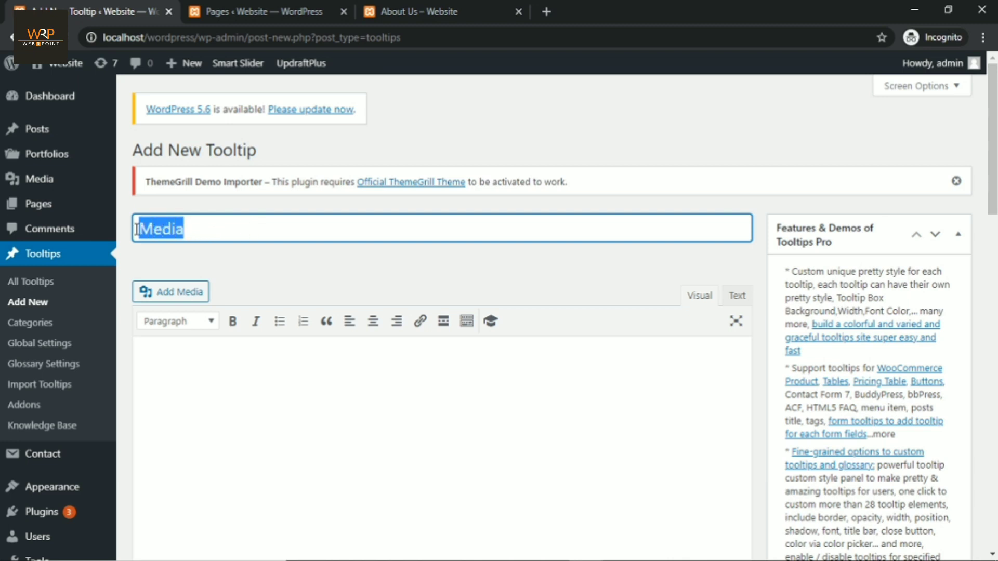
Step: Paste the copied media query sentence as the content of the "Media" tooltip and publish it
{"action": "left_click", "coordinate": [207, 233]}
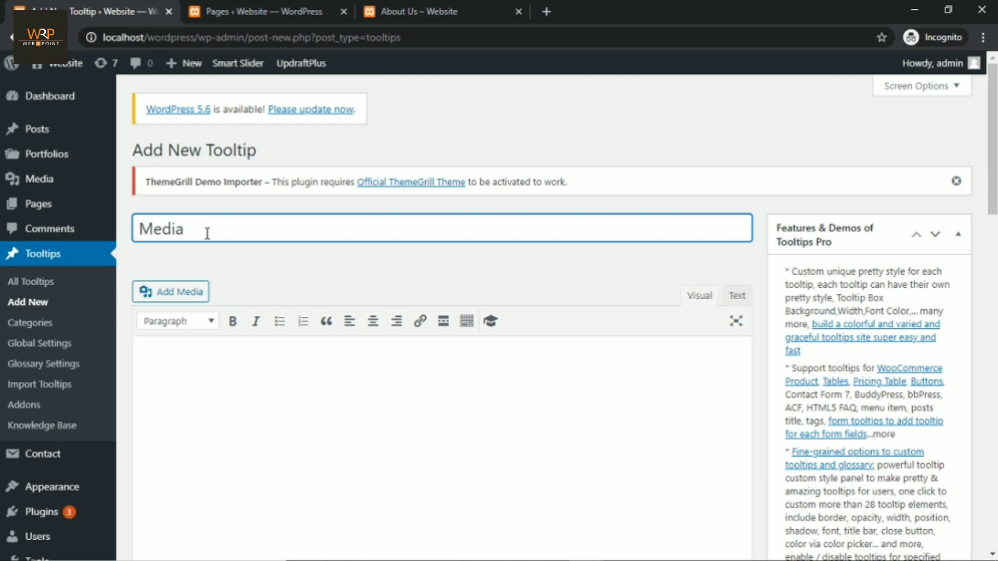
{"action": "left_click", "coordinate": [183, 377]}
{"action": "key", "text": "ctrl+v"}
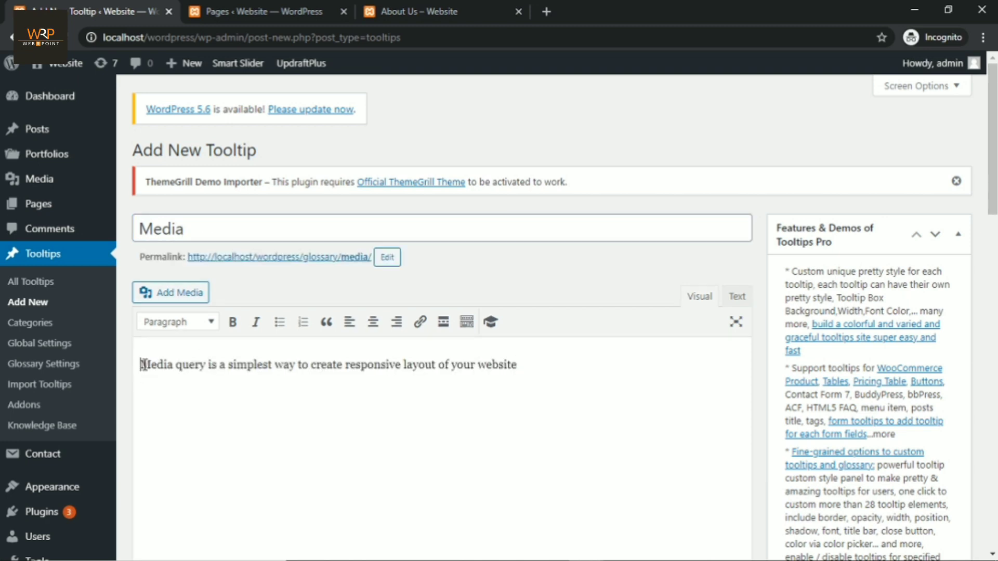
{"action": "left_click_drag", "start_coordinate": [141, 364], "coordinate": [551, 379]}
{"action": "left_click", "coordinate": [541, 364]}
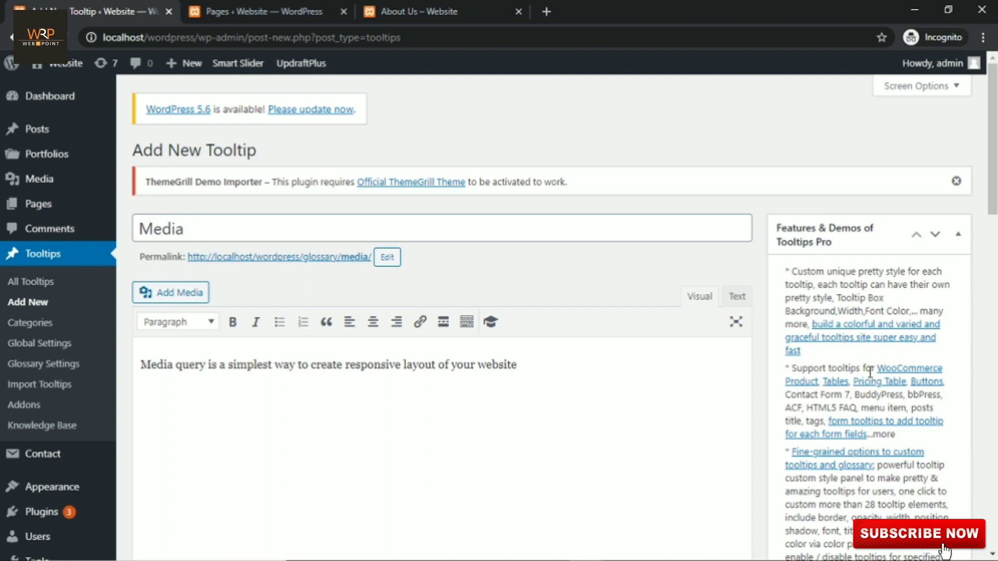
{"action": "left_click_drag", "start_coordinate": [994, 200], "coordinate": [995, 416]}
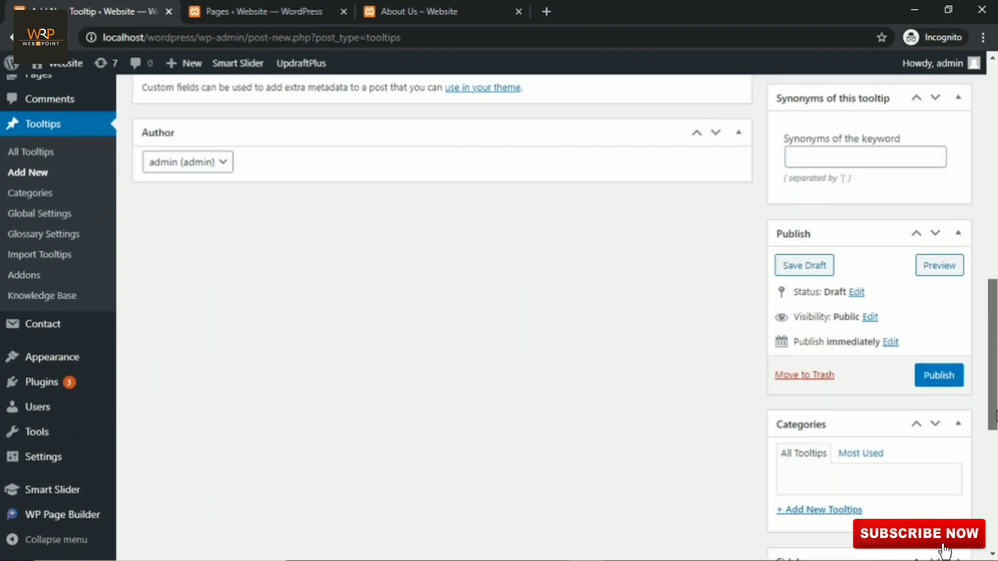
{"action": "left_click", "coordinate": [940, 382]}
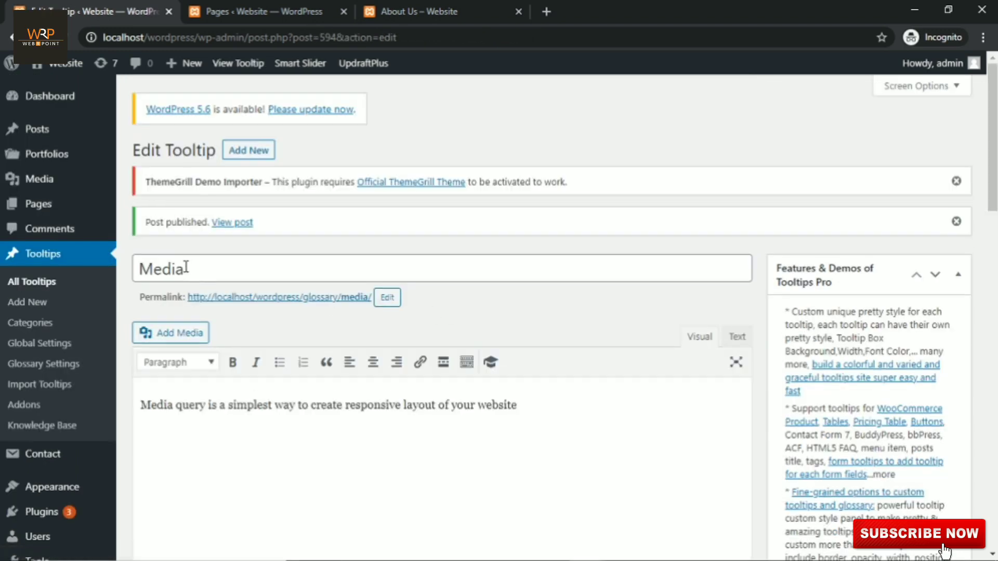
Step: Reload the About Us page and view the tooltips on "media" and "Media Queries" in the paragraph above the devices image
{"action": "left_click", "coordinate": [415, 11]}
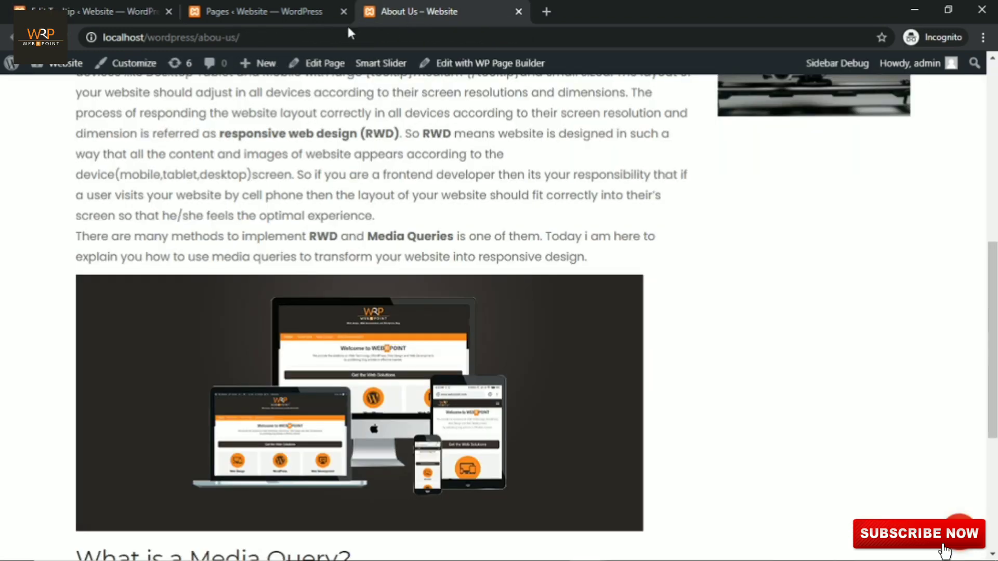
{"action": "left_click", "coordinate": [83, 15]}
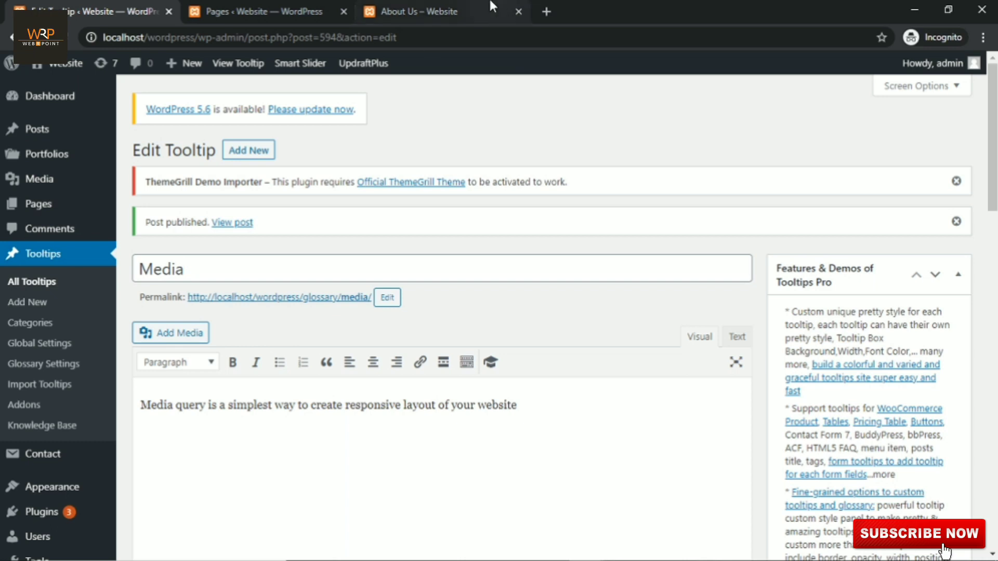
{"action": "left_click", "coordinate": [476, 7]}
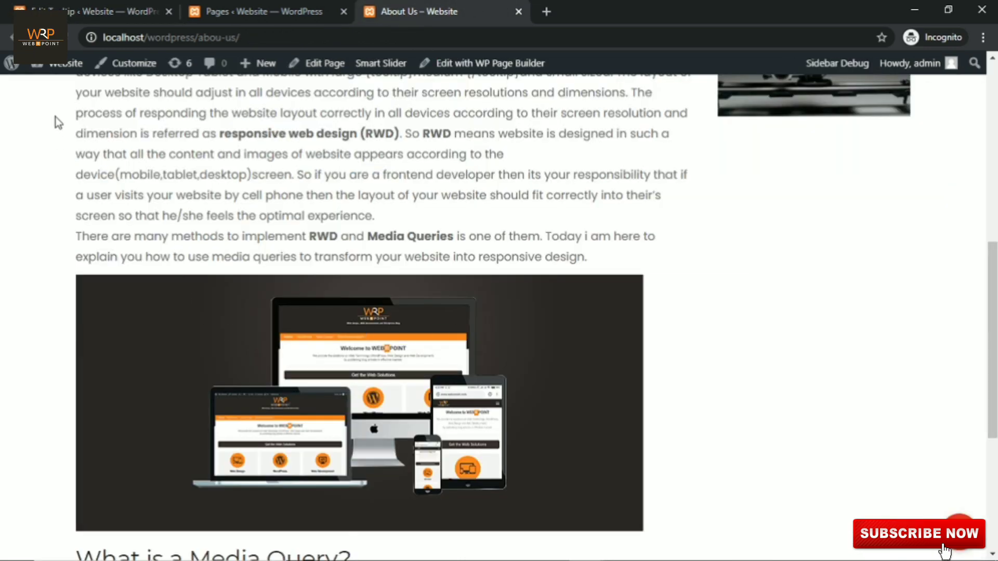
{"action": "left_click", "coordinate": [58, 36]}
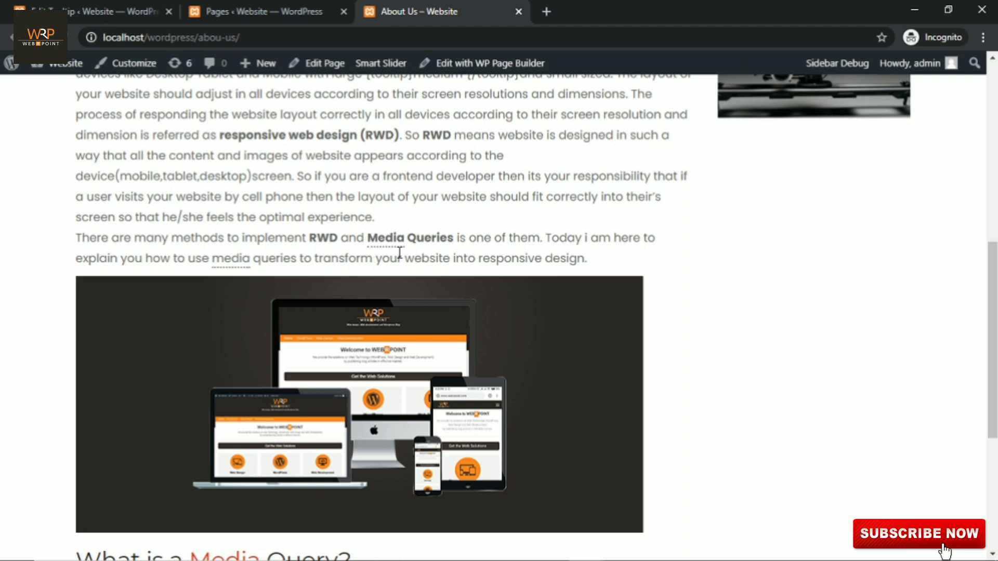
{"action": "mouse_move", "coordinate": [241, 263]}
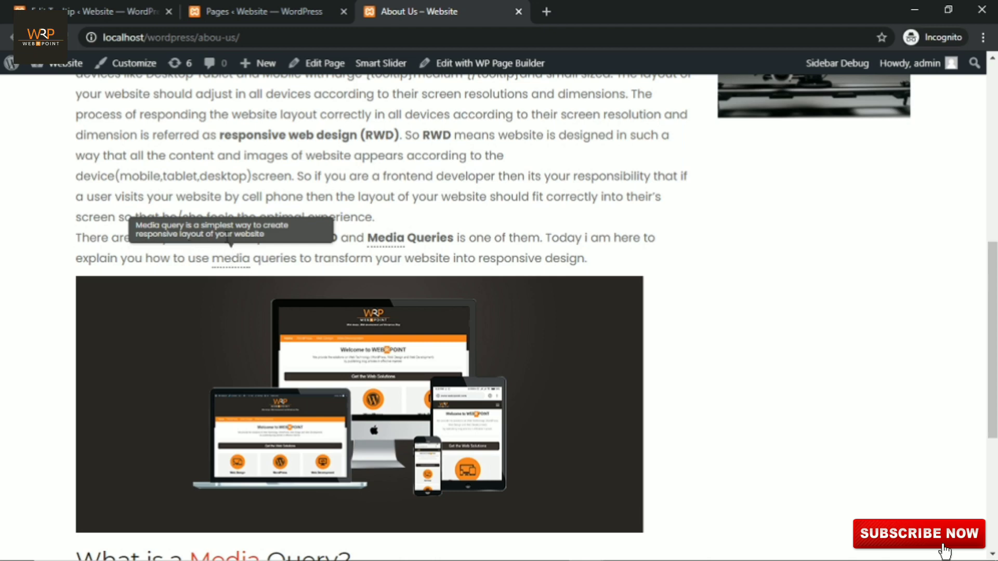
{"action": "mouse_move", "coordinate": [388, 244]}
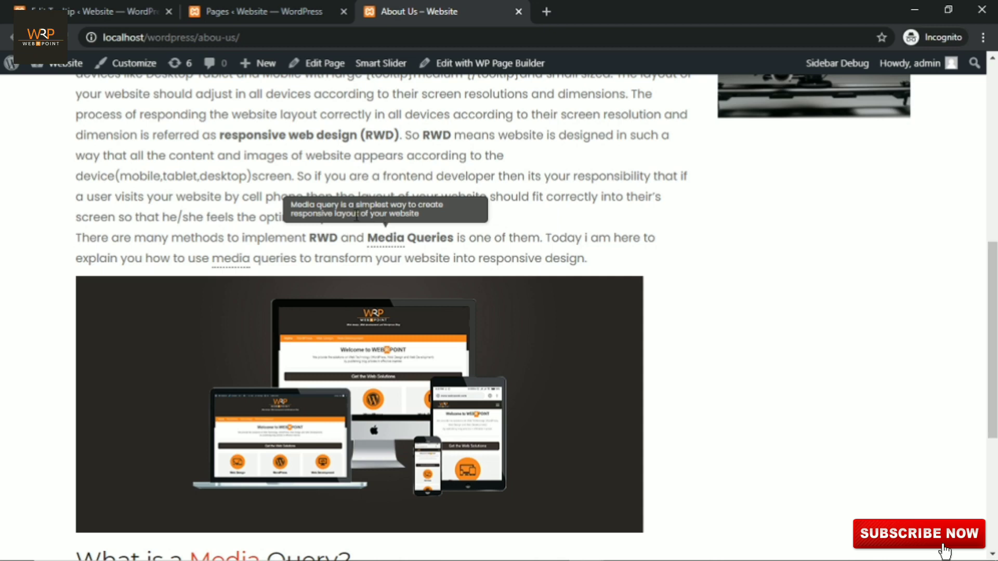
Step: Return to the "Media" tooltip's edit page and make "Media query" bold in its content
{"action": "left_click", "coordinate": [78, 9]}
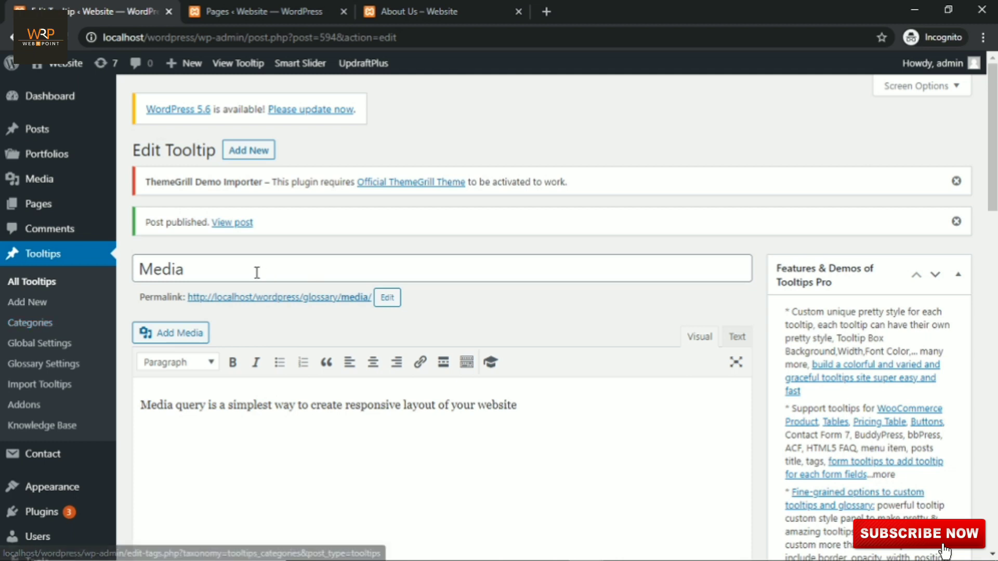
{"action": "left_click_drag", "start_coordinate": [994, 188], "coordinate": [994, 212]}
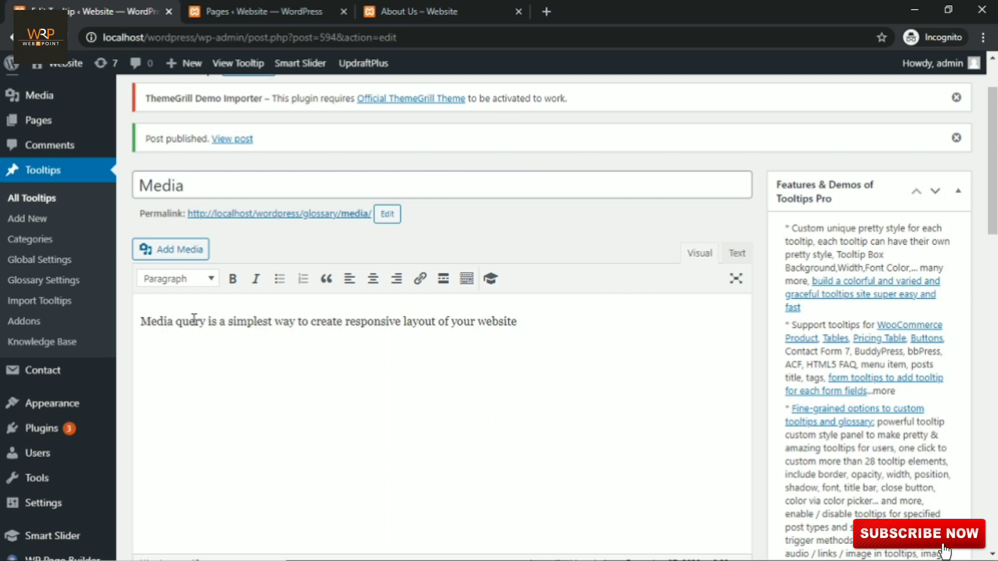
{"action": "left_click_drag", "start_coordinate": [205, 322], "coordinate": [140, 322]}
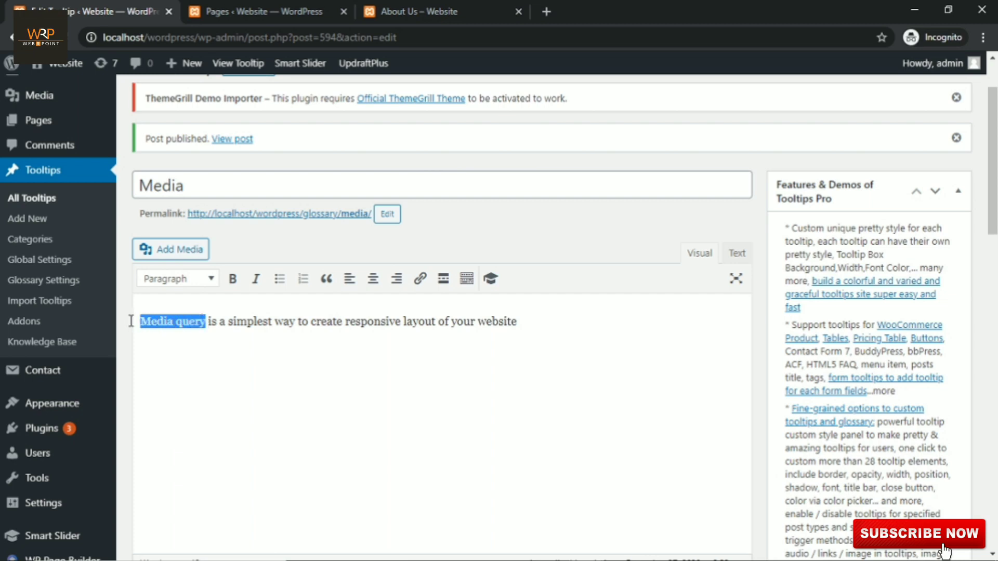
{"action": "left_click", "coordinate": [233, 280]}
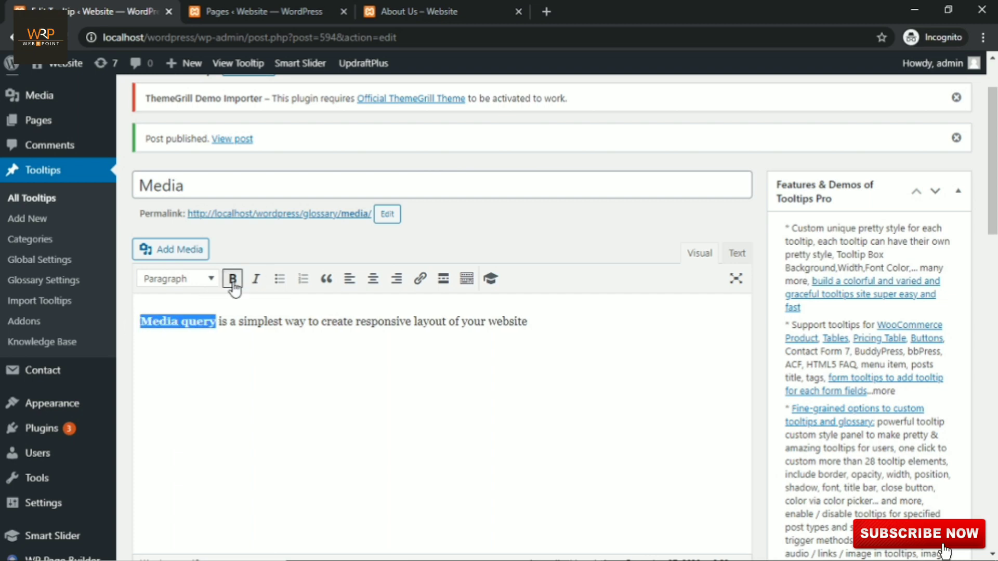
{"action": "left_click", "coordinate": [213, 323]}
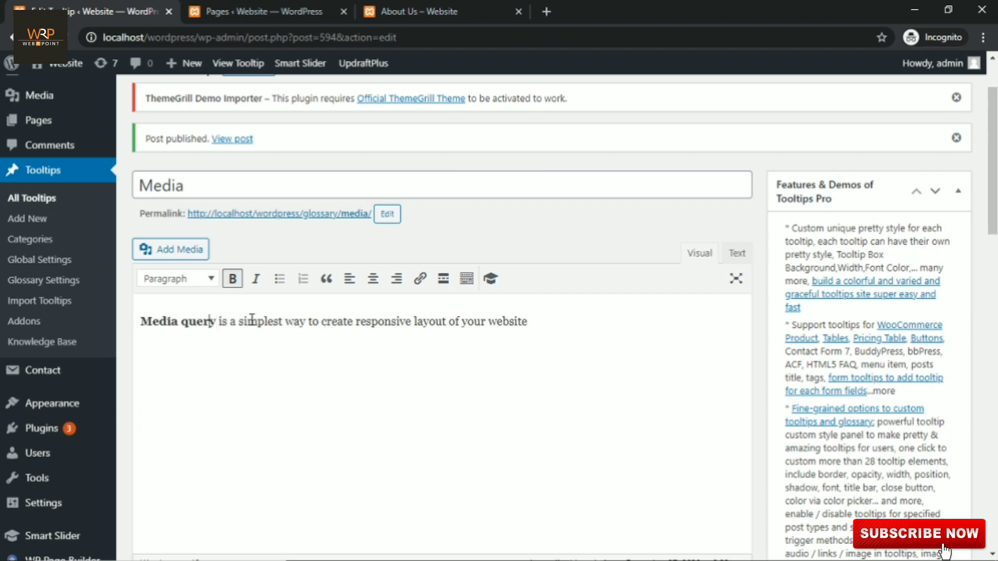
Step: Italicize "is a simplest way to create responsive layout of your website" and update the tooltip
{"action": "left_click_drag", "start_coordinate": [220, 321], "coordinate": [541, 332]}
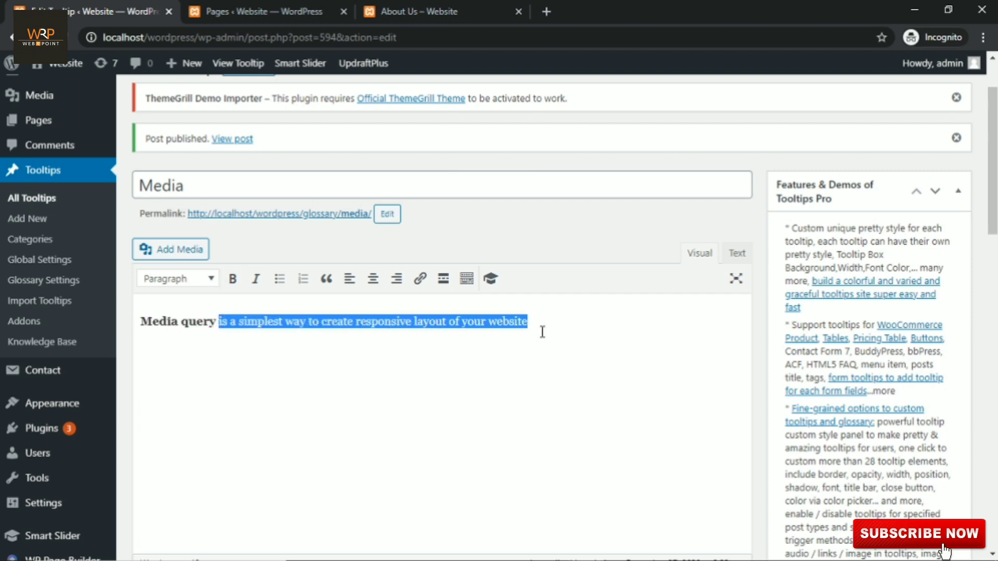
{"action": "left_click", "coordinate": [255, 279]}
{"action": "left_click", "coordinate": [549, 357]}
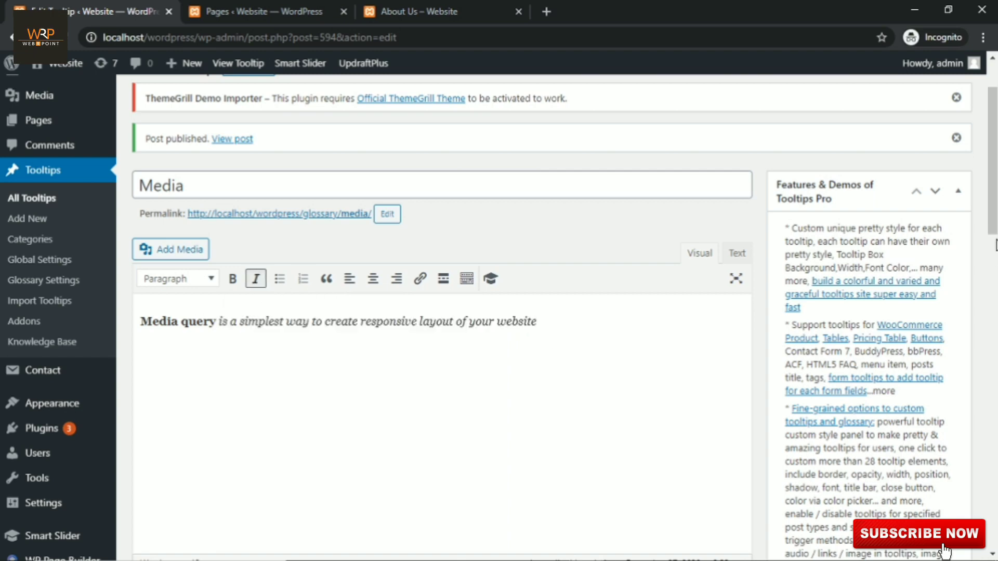
{"action": "left_click_drag", "start_coordinate": [994, 224], "coordinate": [994, 475]}
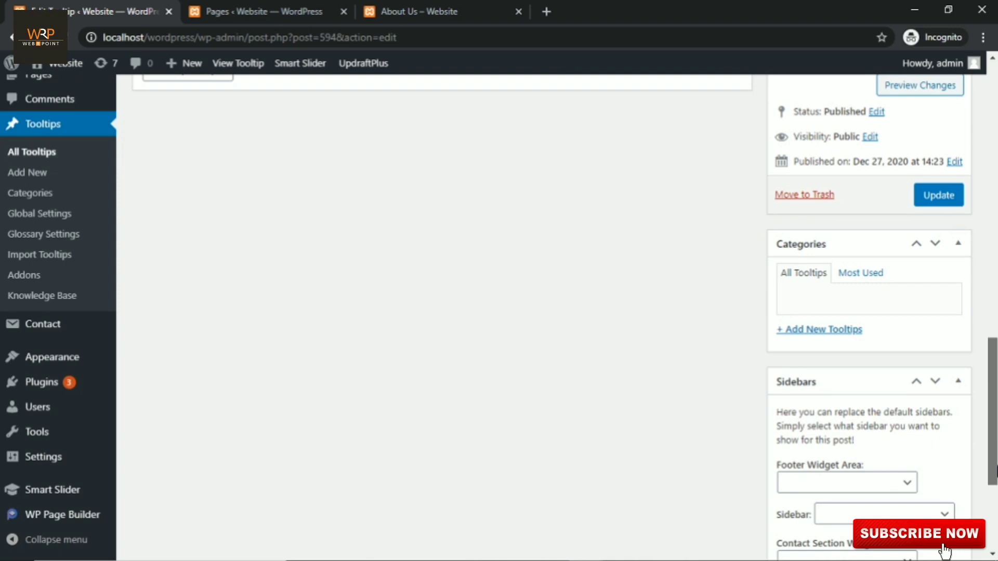
{"action": "left_click", "coordinate": [944, 203]}
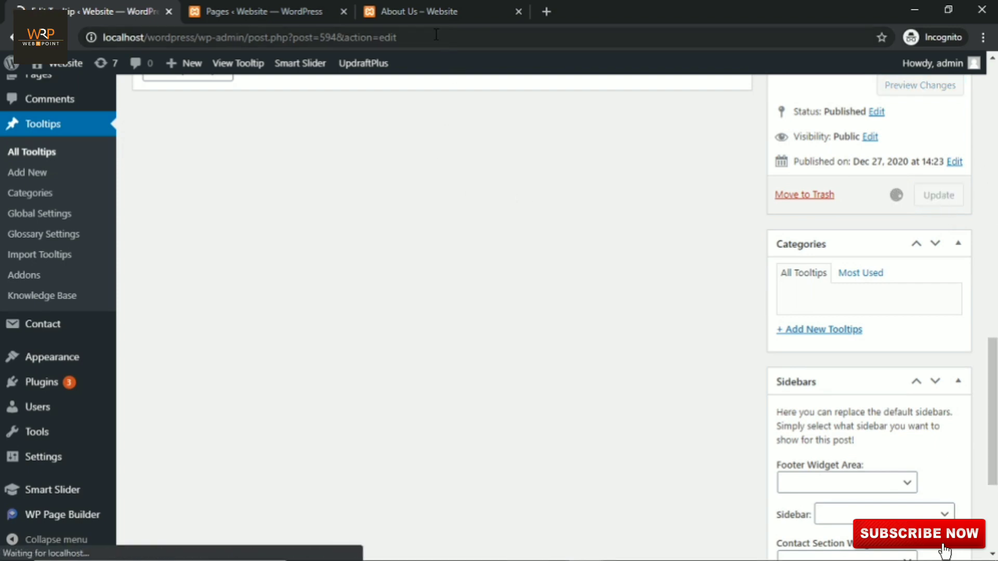
Step: Reload the About Us page, enlarge it to 125% and examine the formatted tooltip on "Media Queries"
{"action": "left_click", "coordinate": [428, 12]}
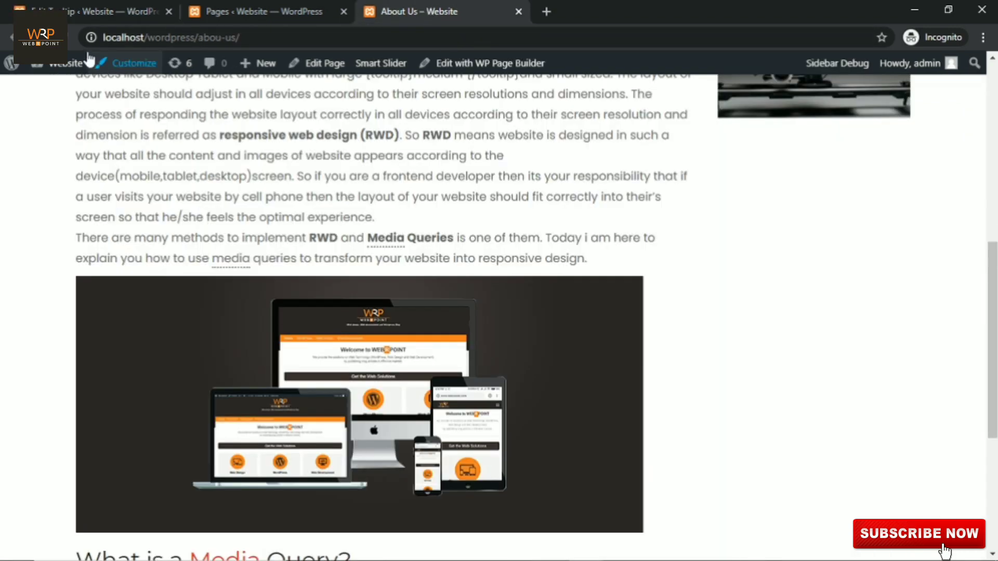
{"action": "left_click", "coordinate": [12, 37]}
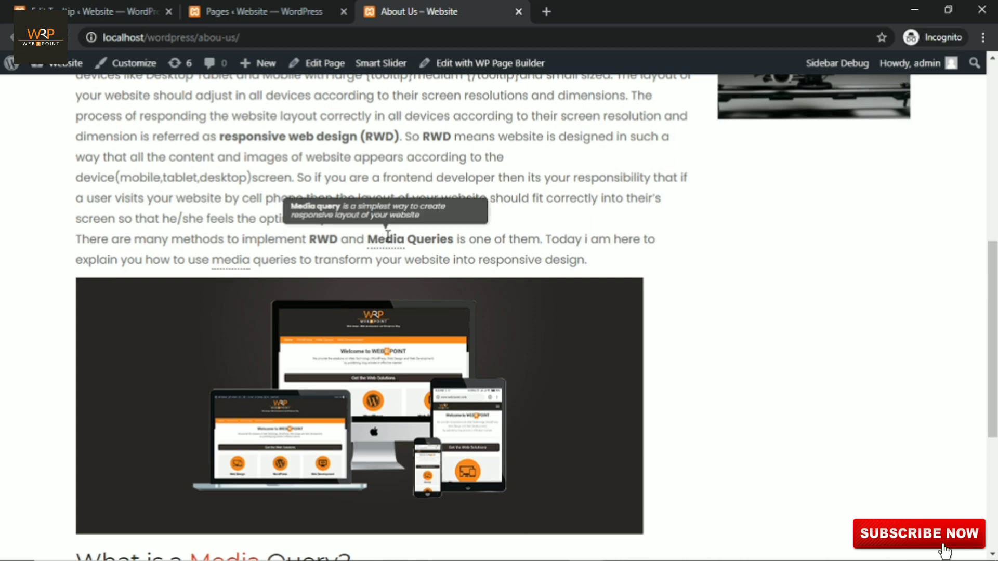
{"action": "key", "text": "ctrl+plus"}
{"action": "key", "text": "ctrl+plus"}
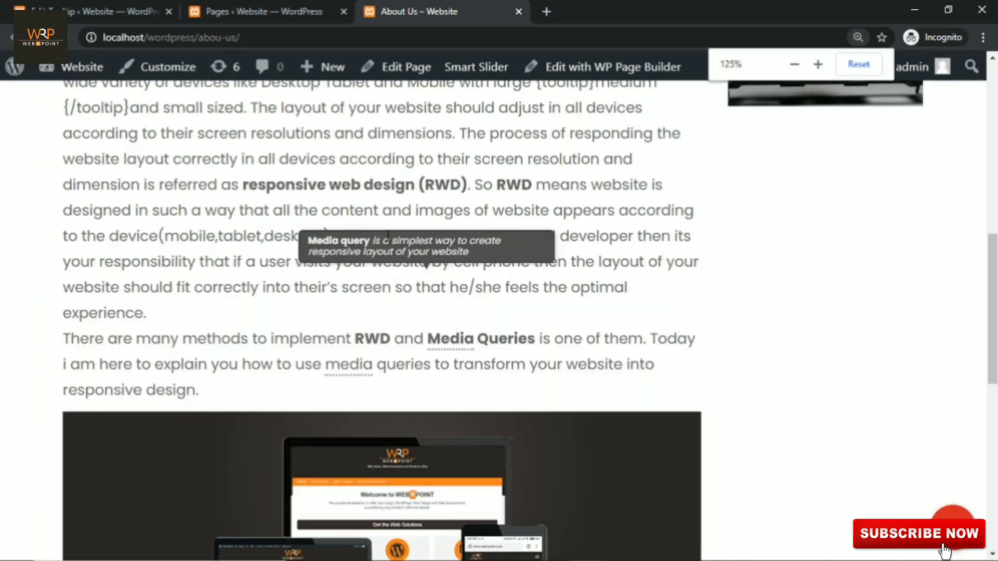
{"action": "mouse_move", "coordinate": [449, 337]}
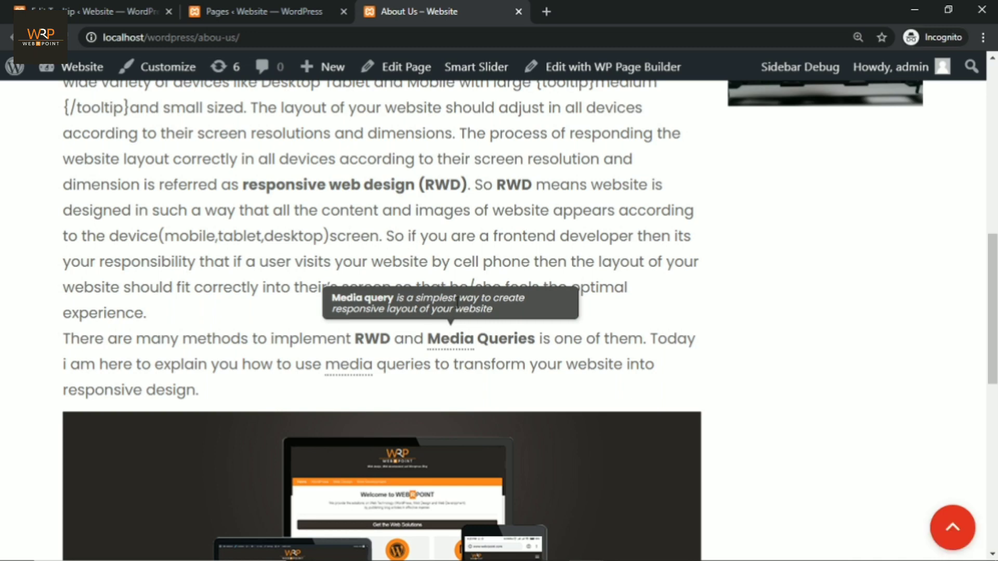
Step: Return to the "Media" tooltip, reset the page zoom and add an empty line above its content text
{"action": "left_click", "coordinate": [111, 12]}
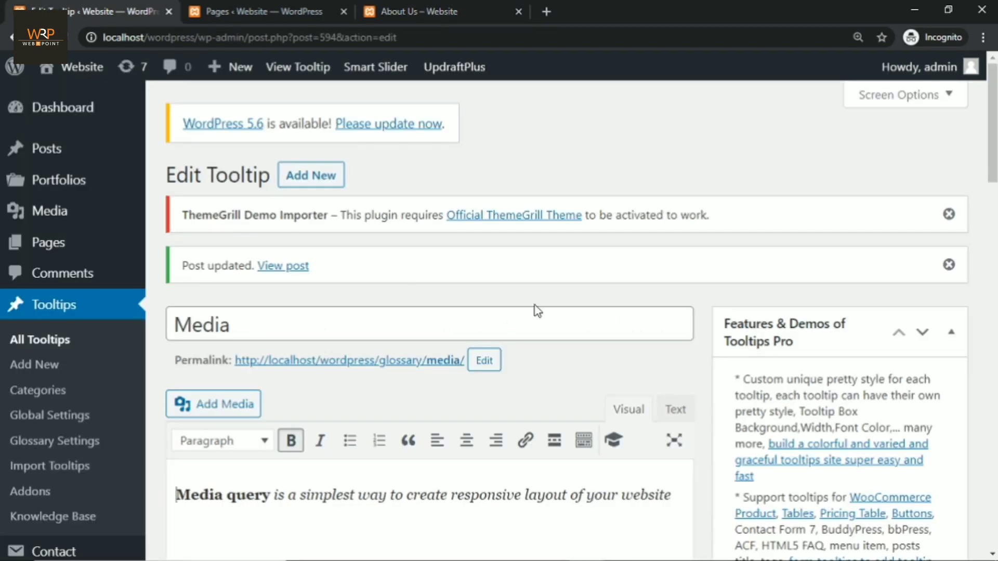
{"action": "key", "text": "ctrl+0"}
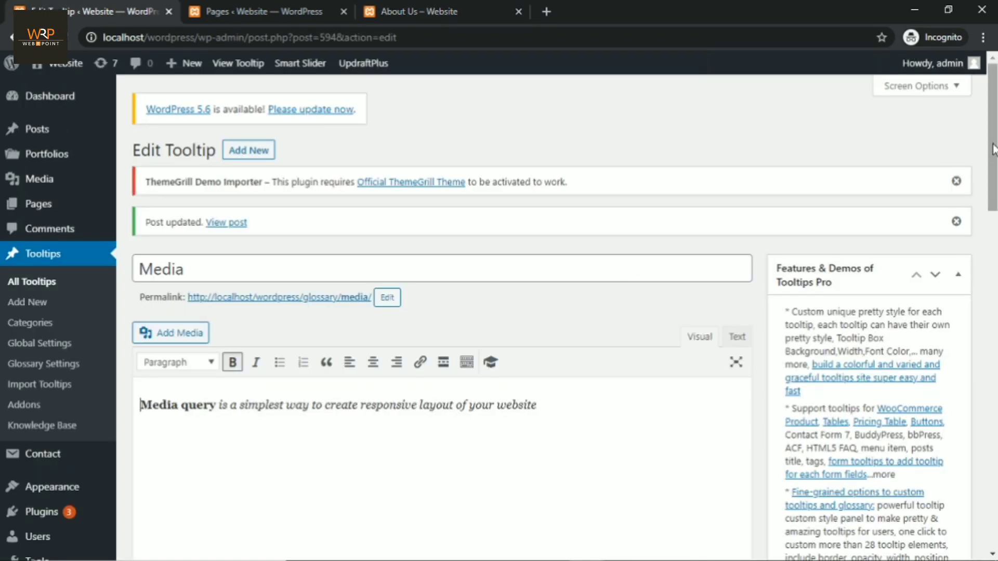
{"action": "scroll", "coordinate": [994, 149], "scroll_direction": "down", "scroll_amount": 2}
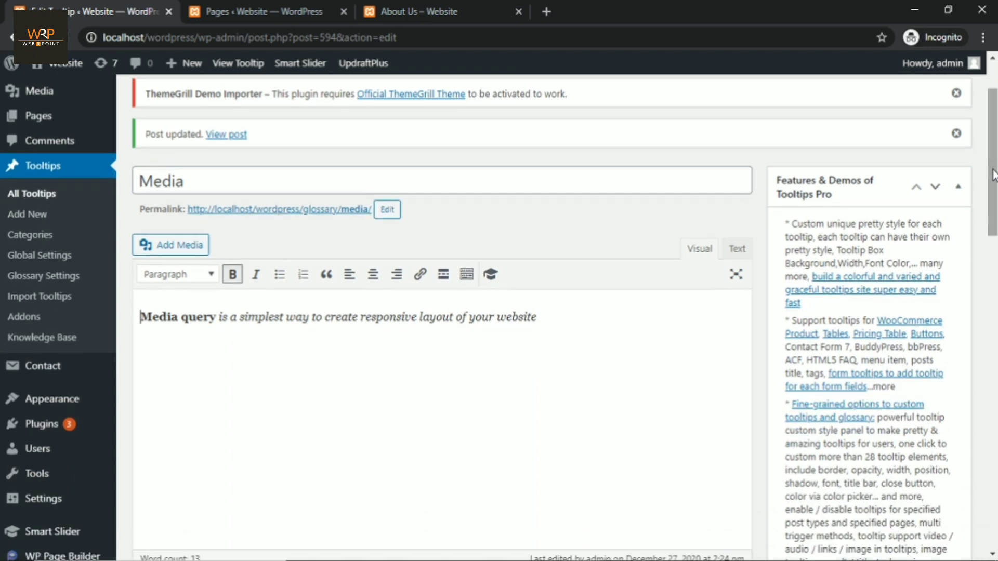
{"action": "left_click", "coordinate": [150, 320]}
{"action": "key", "text": "Return"}
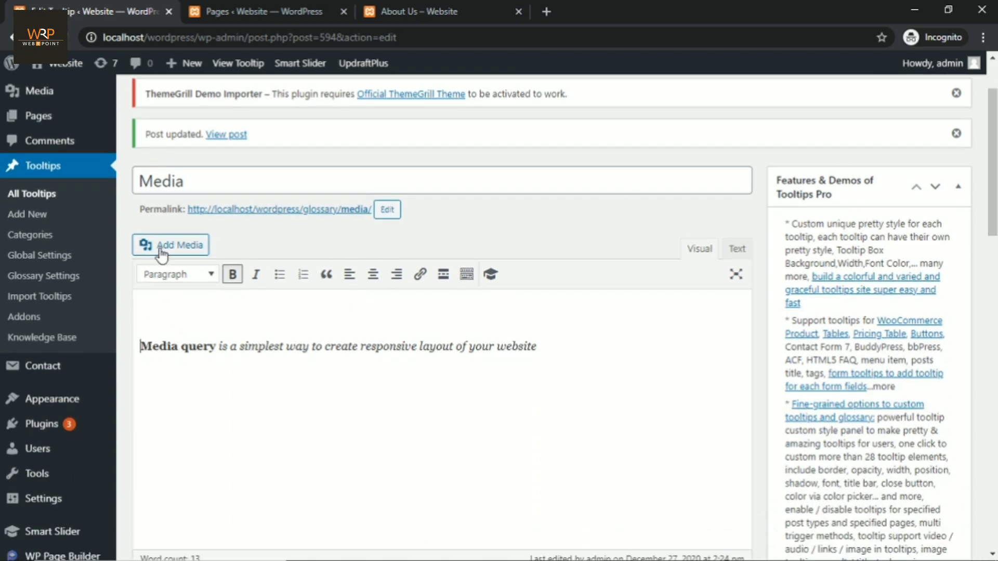
Step: Insert the html5.png image from the media library into the tooltip's content and update the tooltip
{"action": "left_click", "coordinate": [177, 246]}
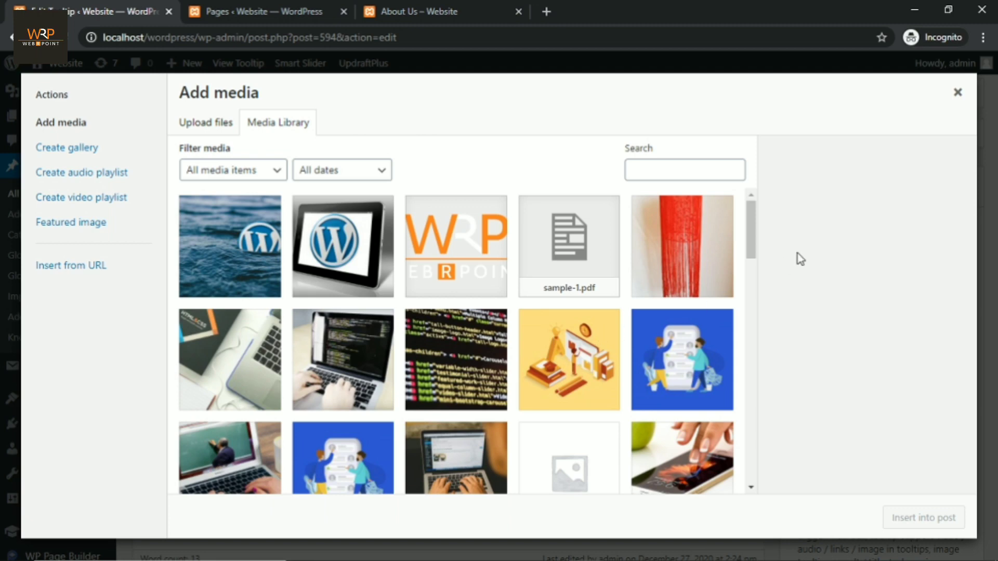
{"action": "left_click_drag", "start_coordinate": [754, 233], "coordinate": [753, 294]}
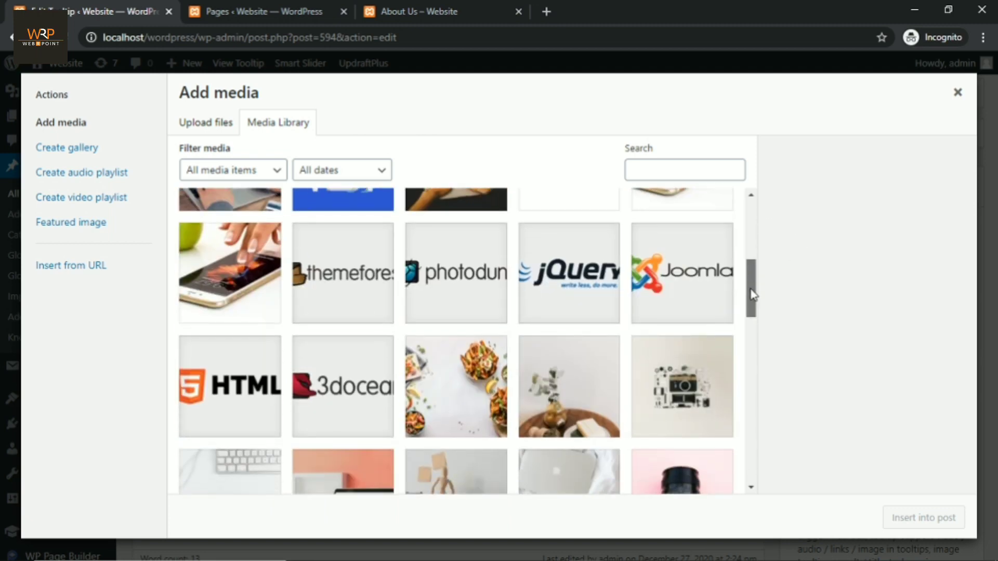
{"action": "left_click_drag", "start_coordinate": [753, 295], "coordinate": [751, 318]}
{"action": "left_click", "coordinate": [250, 278]}
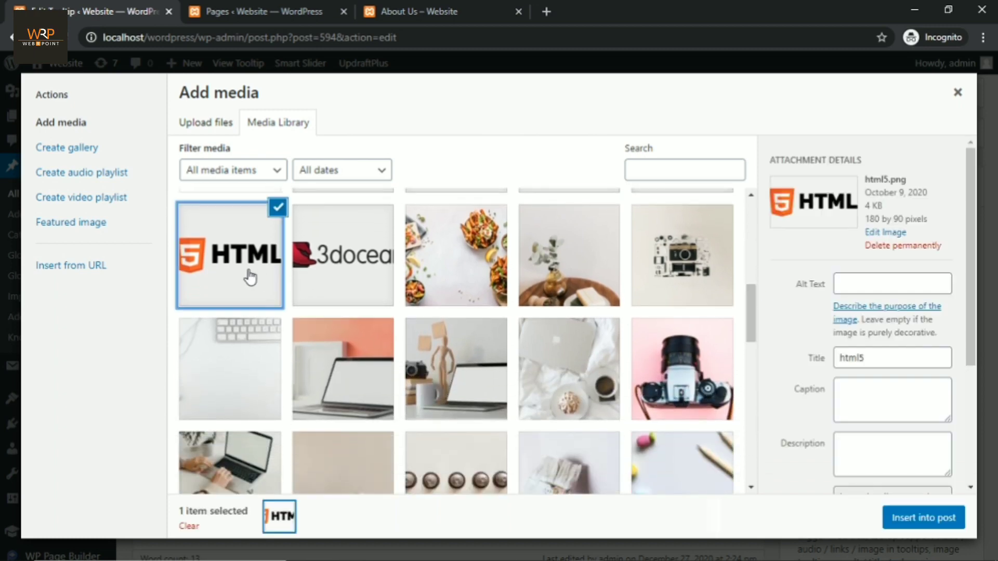
{"action": "left_click", "coordinate": [923, 518]}
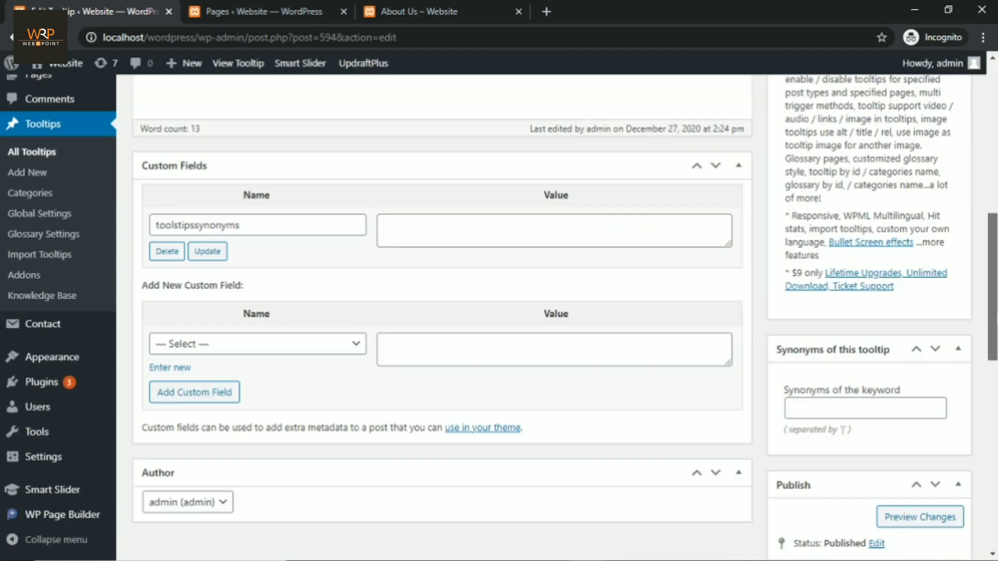
{"action": "scroll", "coordinate": [565, 318], "scroll_direction": "down", "scroll_amount": 10}
{"action": "left_click", "coordinate": [946, 386]}
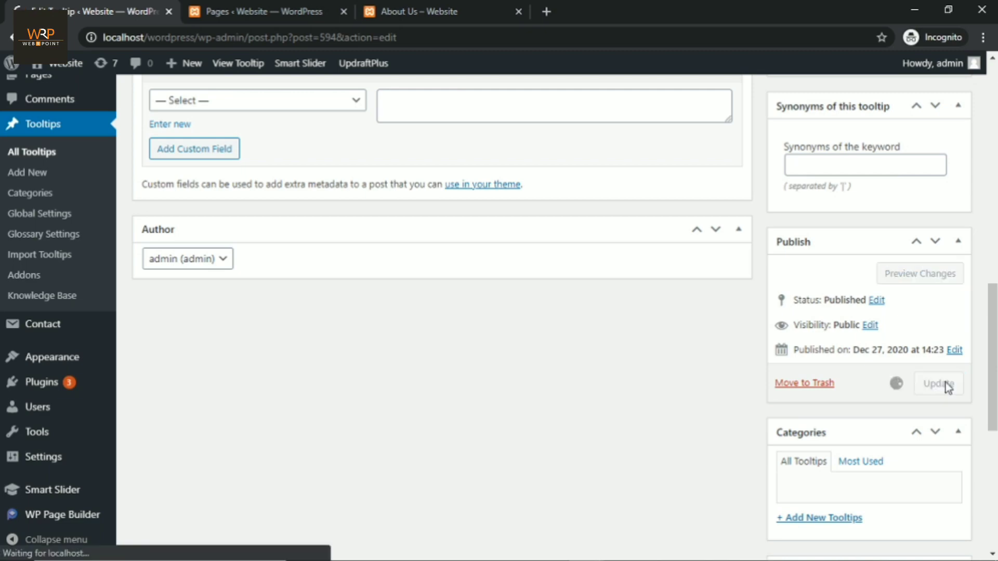
Step: Reload the About Us page and examine the image and text in the tooltip on "Media Queries"
{"action": "left_click", "coordinate": [435, 7]}
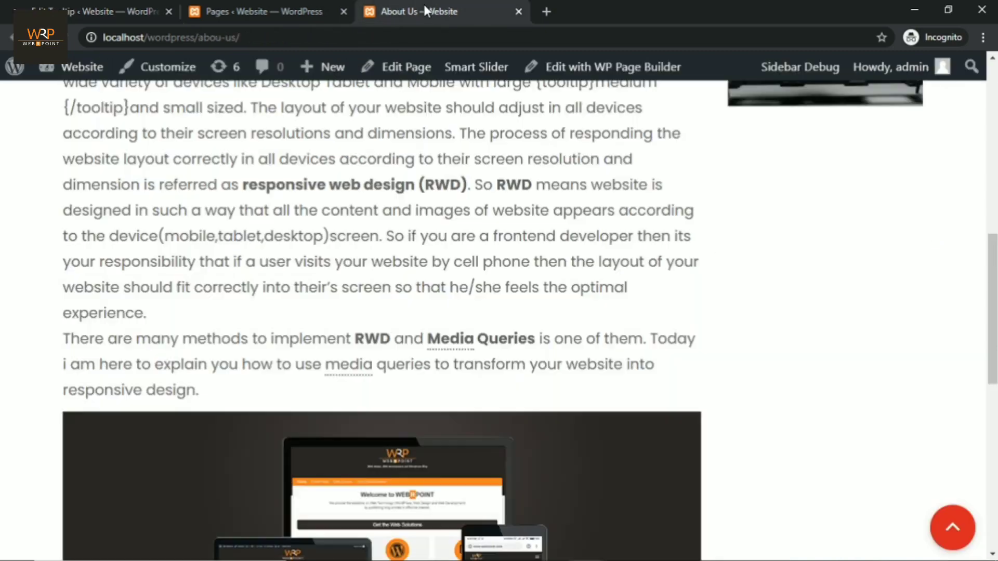
{"action": "key", "text": "F5"}
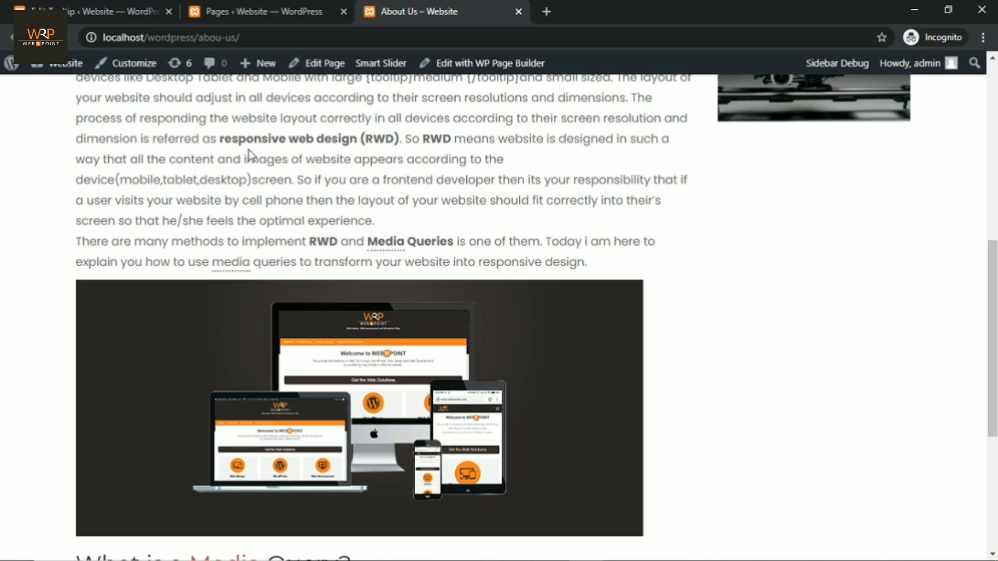
{"action": "mouse_move", "coordinate": [391, 238]}
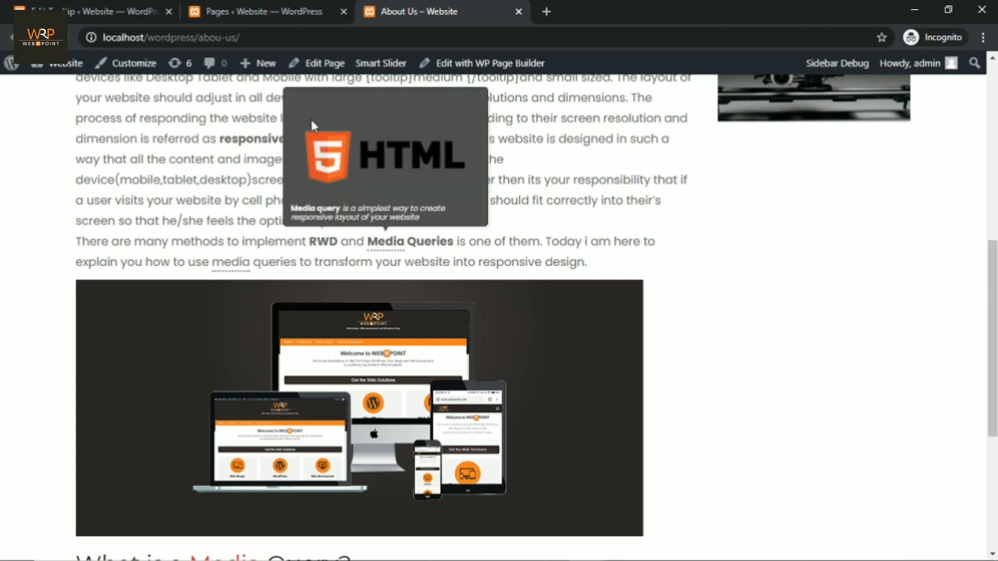
Step: Return to the "Media" tooltip editor and open the Tooltips Global Settings in a separate browser tab
{"action": "left_click", "coordinate": [156, 11]}
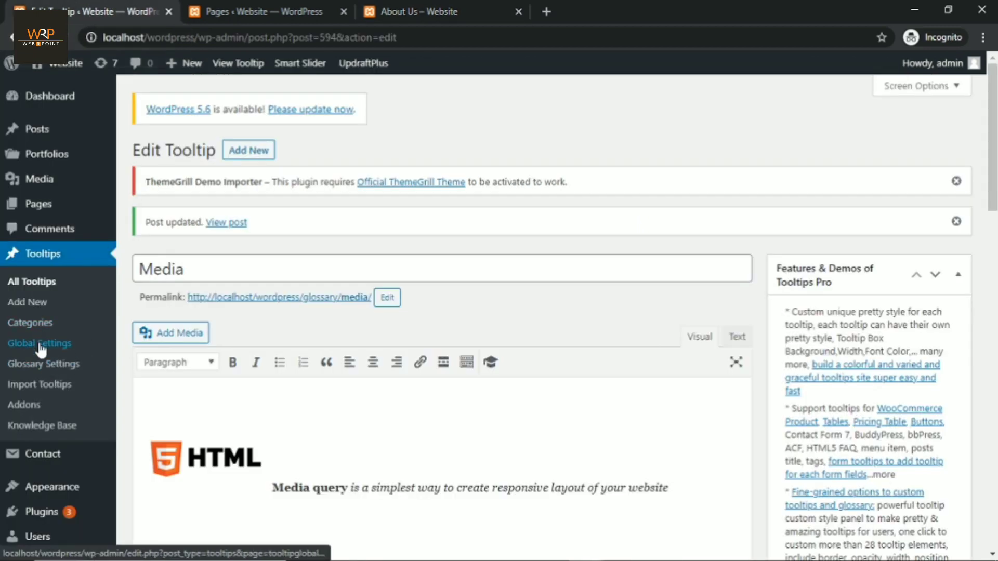
{"action": "right_click", "coordinate": [54, 344]}
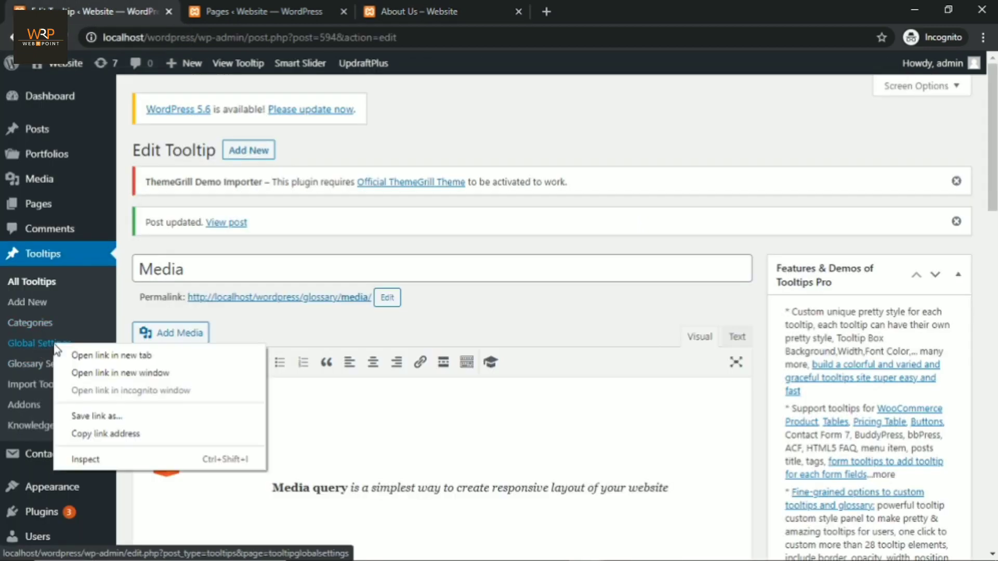
{"action": "left_click", "coordinate": [83, 355]}
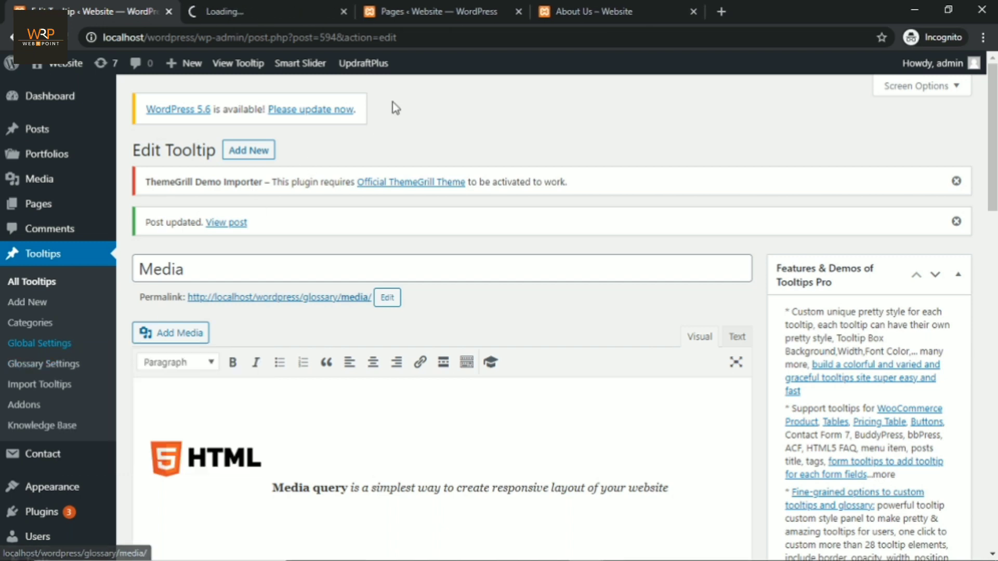
{"action": "left_click", "coordinate": [285, 17]}
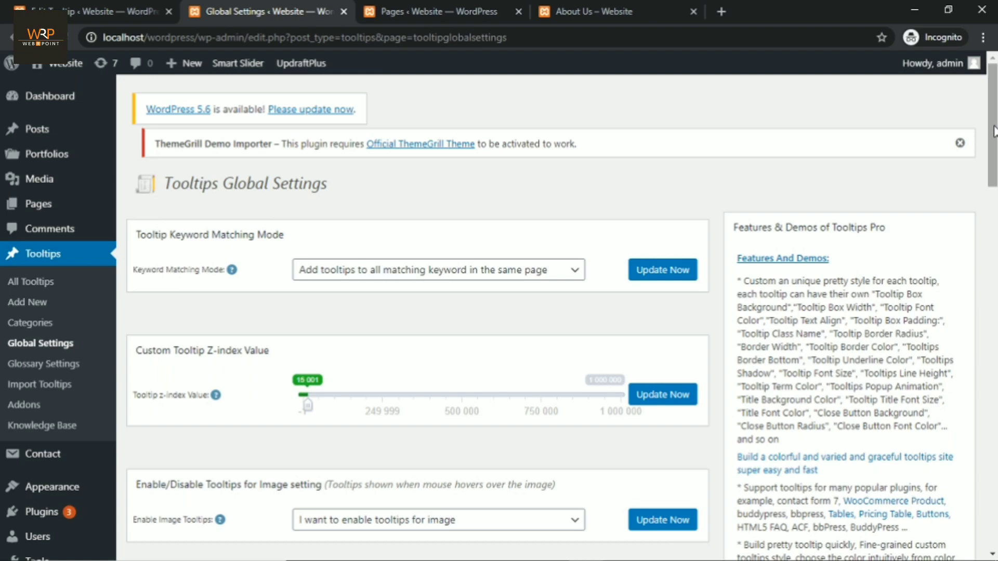
Step: Set the Tooltip Box Style to Green in the Tooltips Global Settings and save that setting
{"action": "left_click_drag", "start_coordinate": [993, 130], "coordinate": [995, 328]}
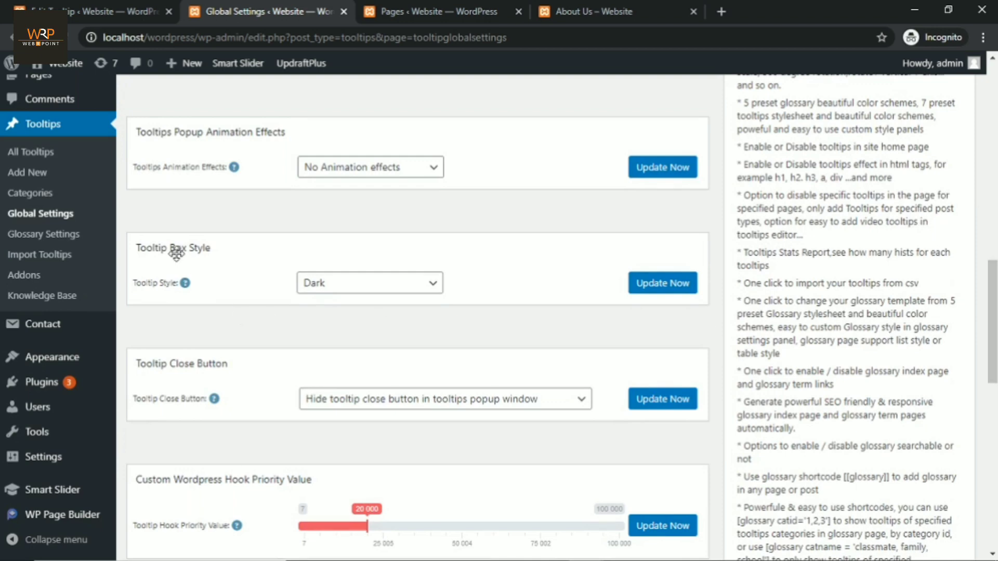
{"action": "left_click", "coordinate": [364, 288]}
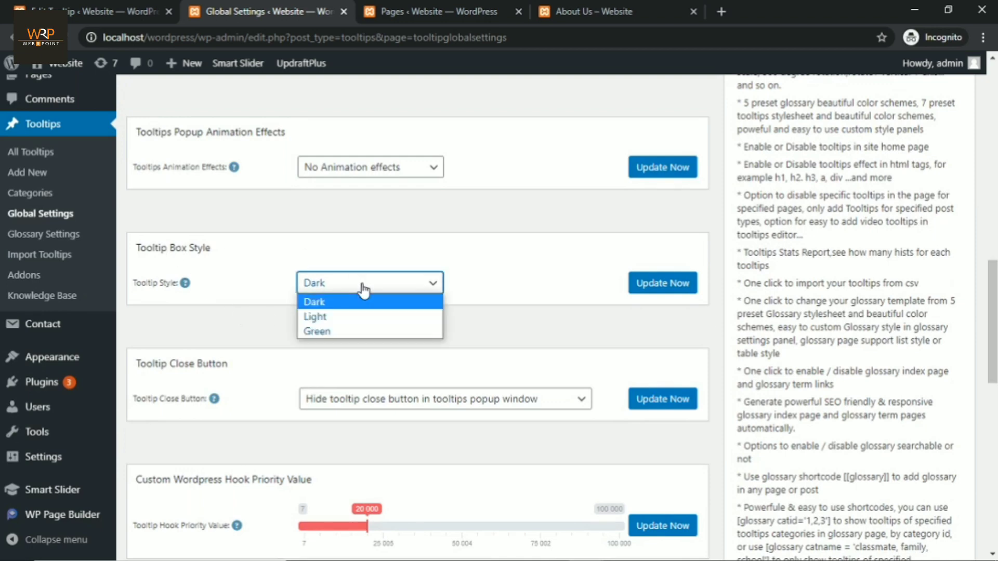
{"action": "left_click", "coordinate": [322, 332]}
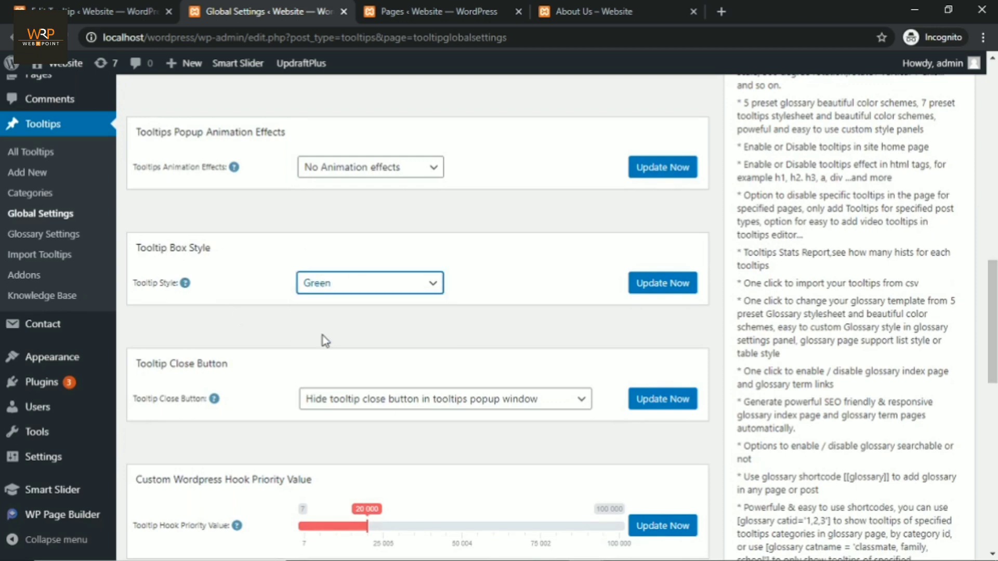
{"action": "left_click", "coordinate": [676, 288]}
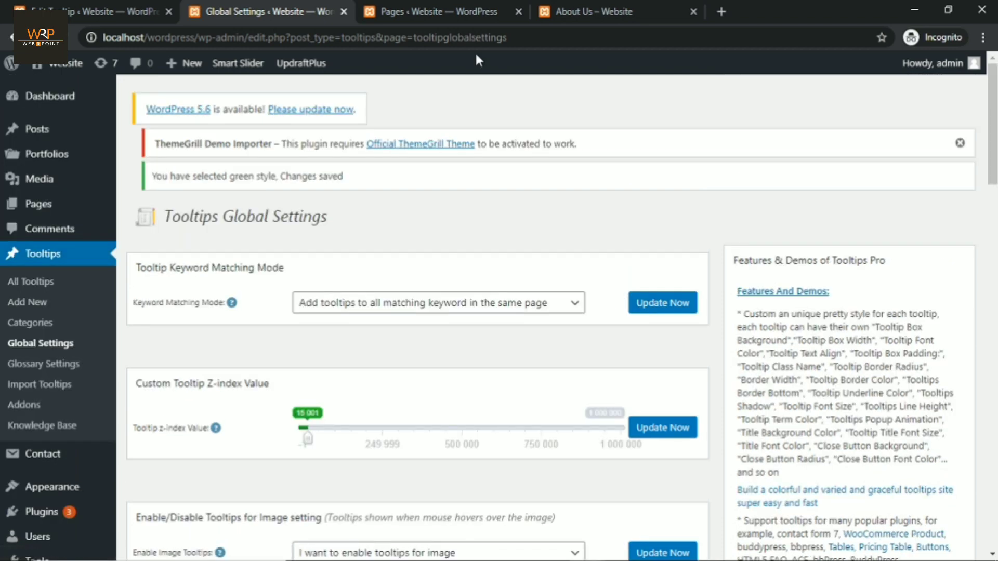
Step: Reload the About Us page and check the box style of the tooltip on "Media Queries"
{"action": "left_click", "coordinate": [544, 13]}
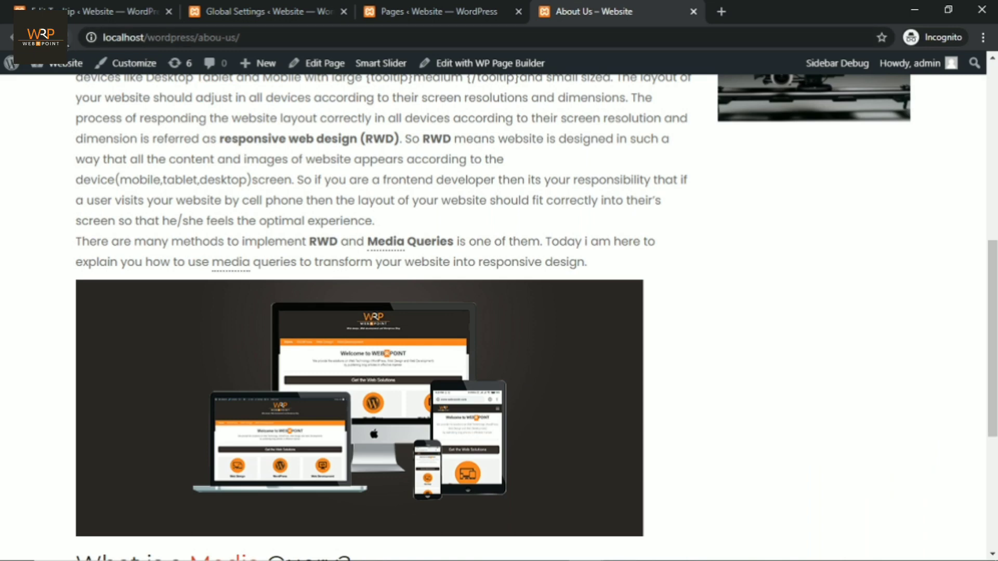
{"action": "left_click", "coordinate": [46, 37]}
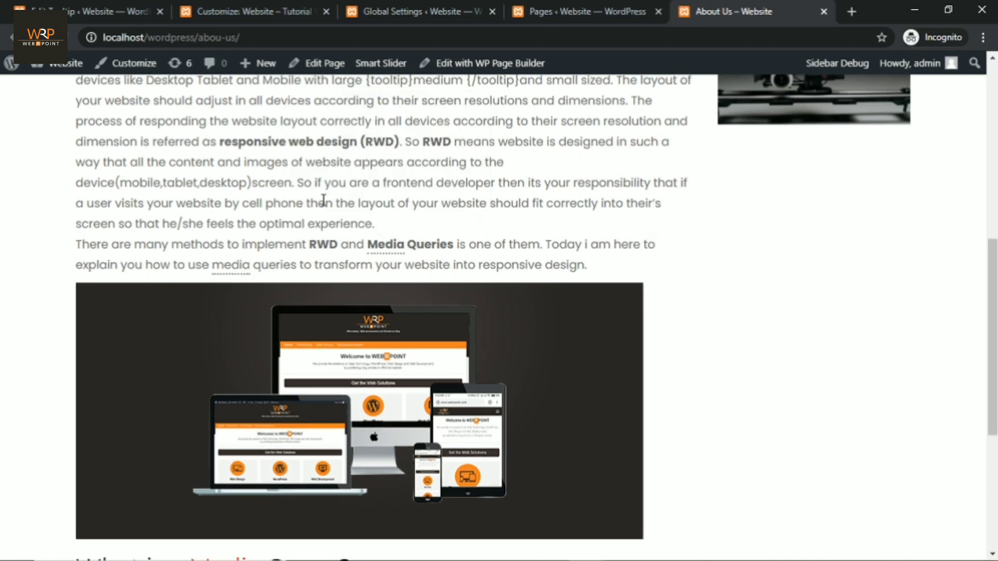
{"action": "mouse_move", "coordinate": [383, 244]}
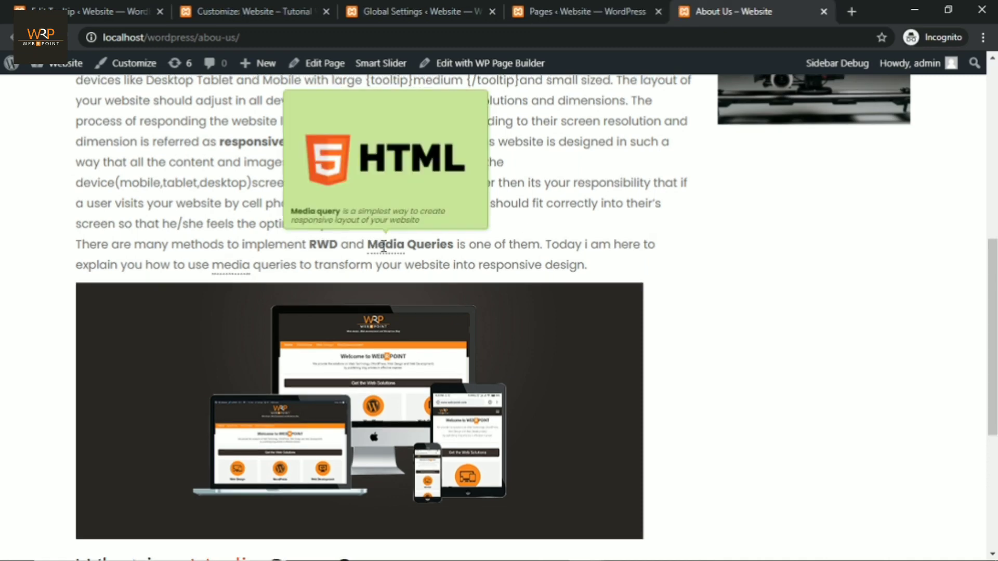